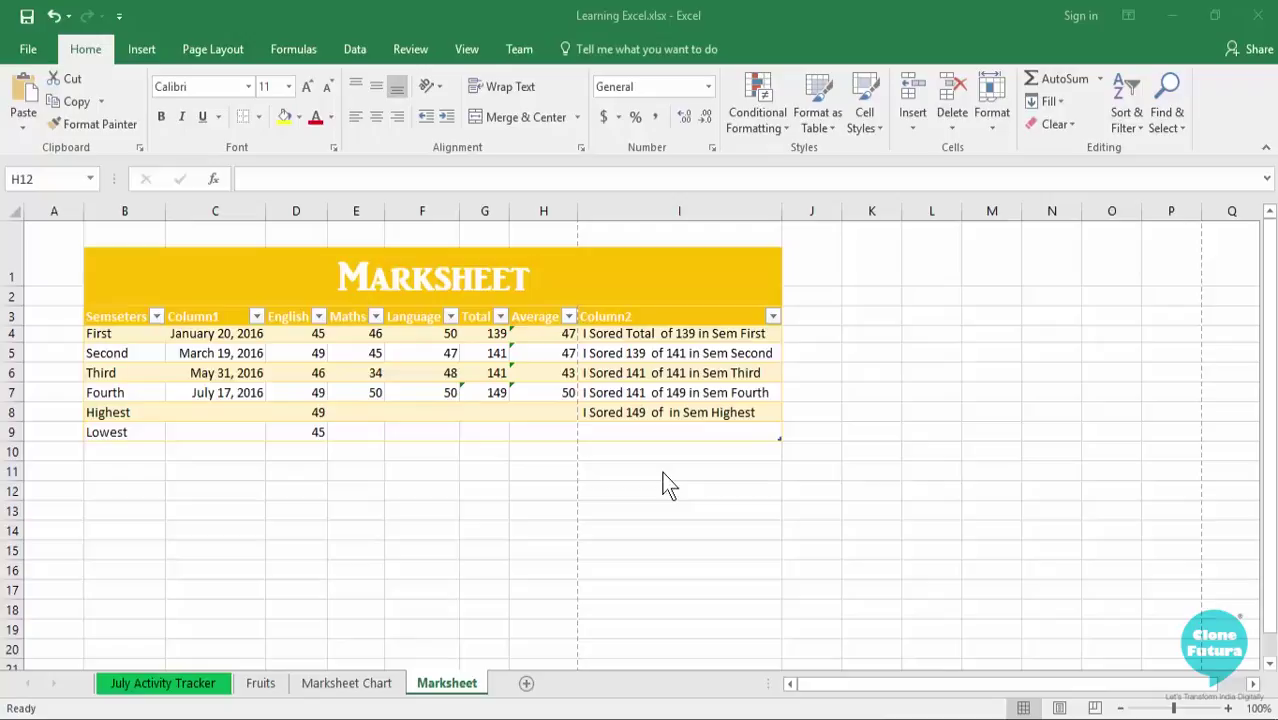
Browse the Page Layout margin presets and orientation choices on the Marksheet sheet.
{"action": "left_click", "coordinate": [221, 49]}
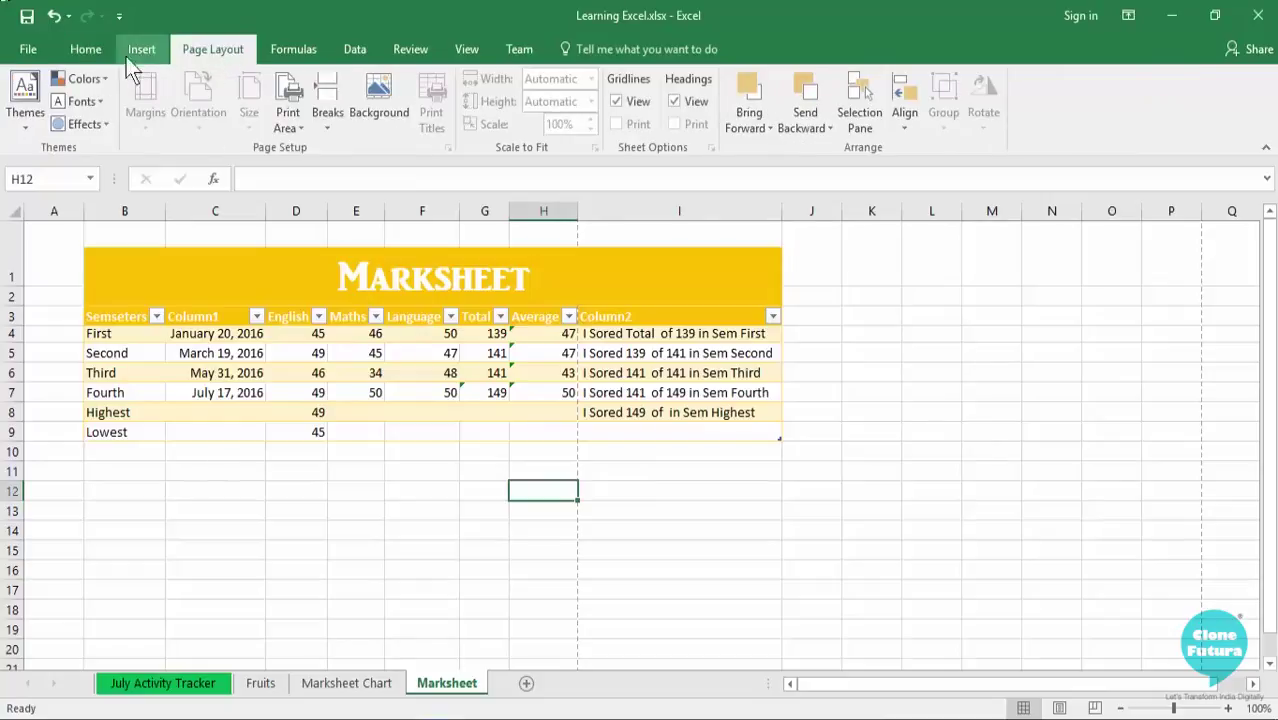
{"action": "left_click", "coordinate": [92, 53]}
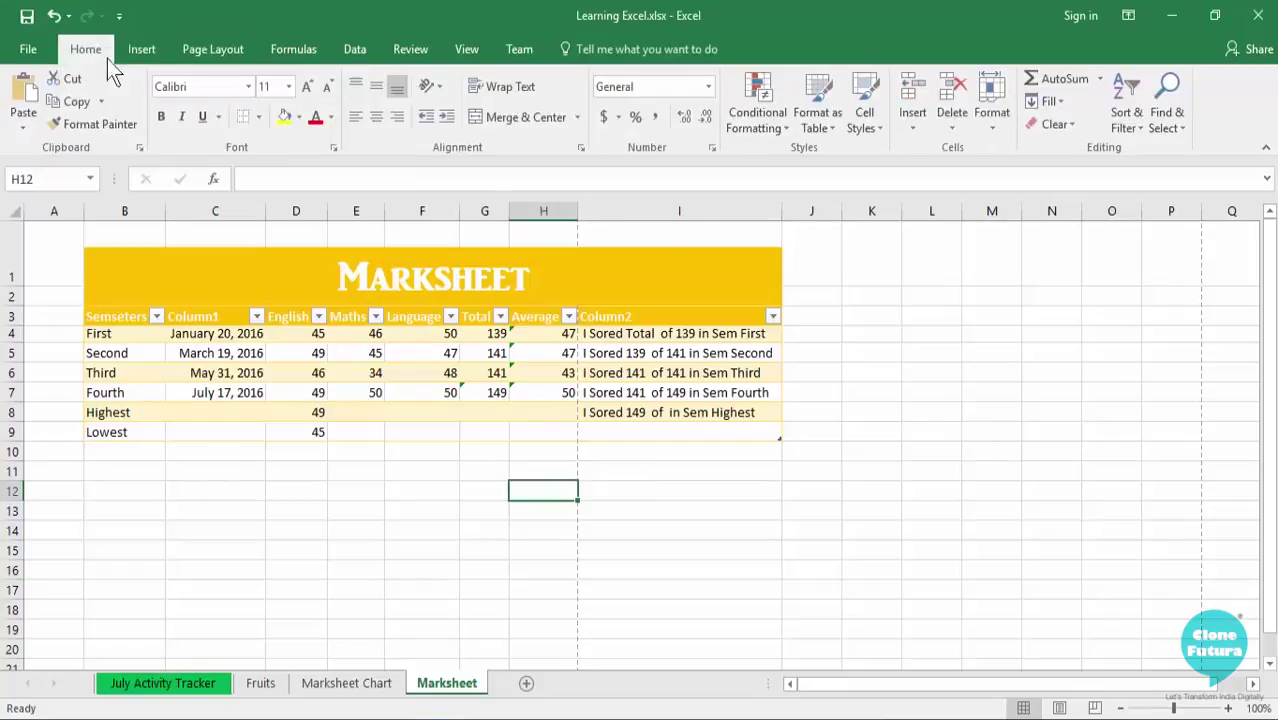
{"action": "left_click", "coordinate": [212, 47]}
{"action": "left_click", "coordinate": [215, 530]}
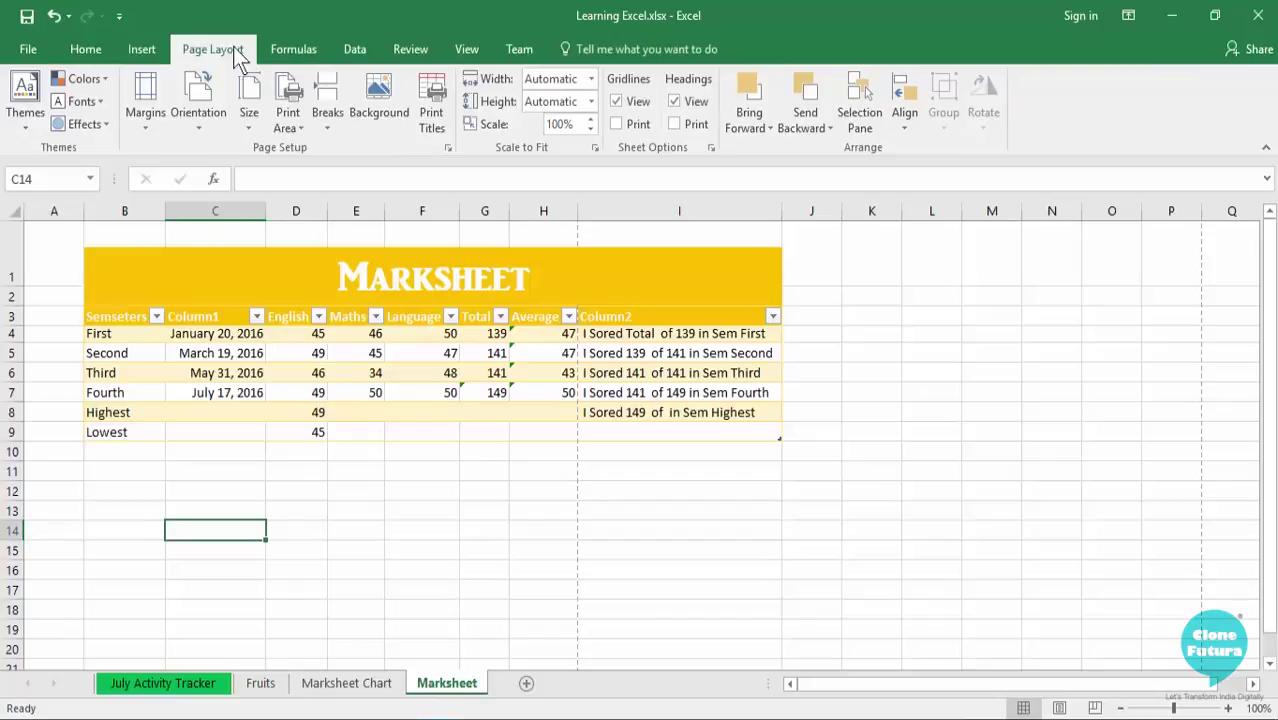
{"action": "left_click", "coordinate": [157, 97]}
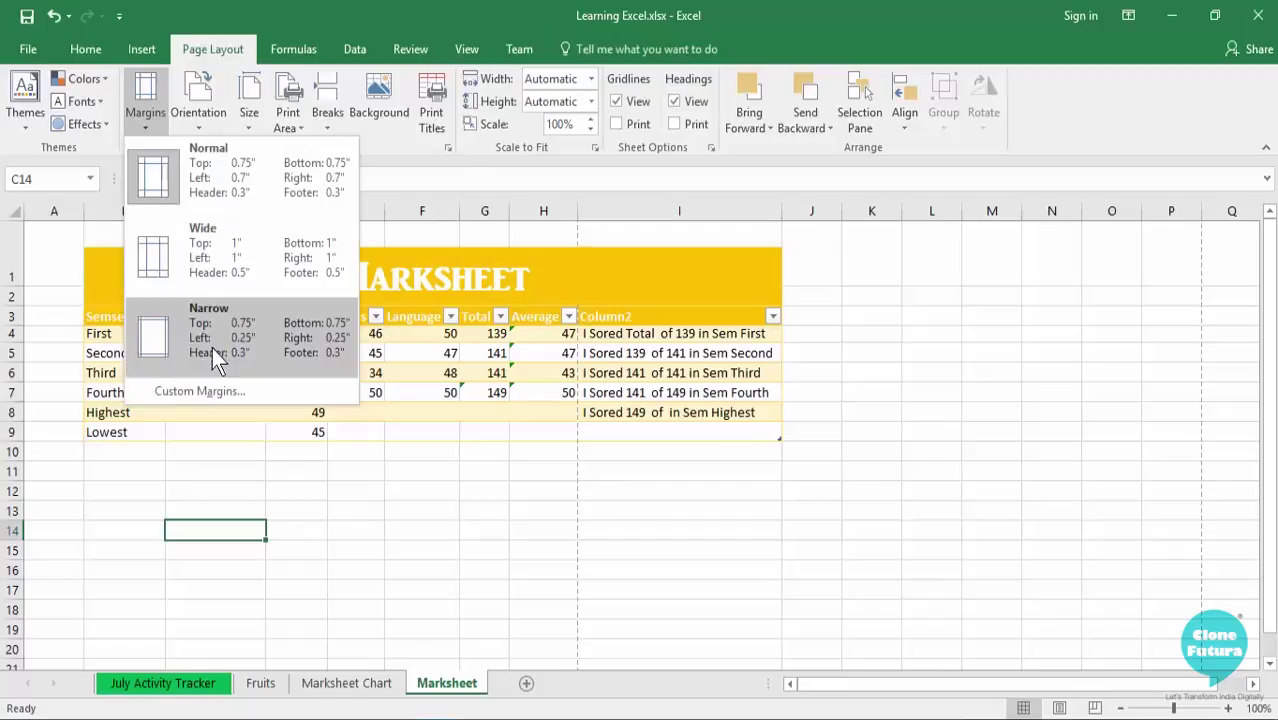
{"action": "left_click", "coordinate": [197, 107]}
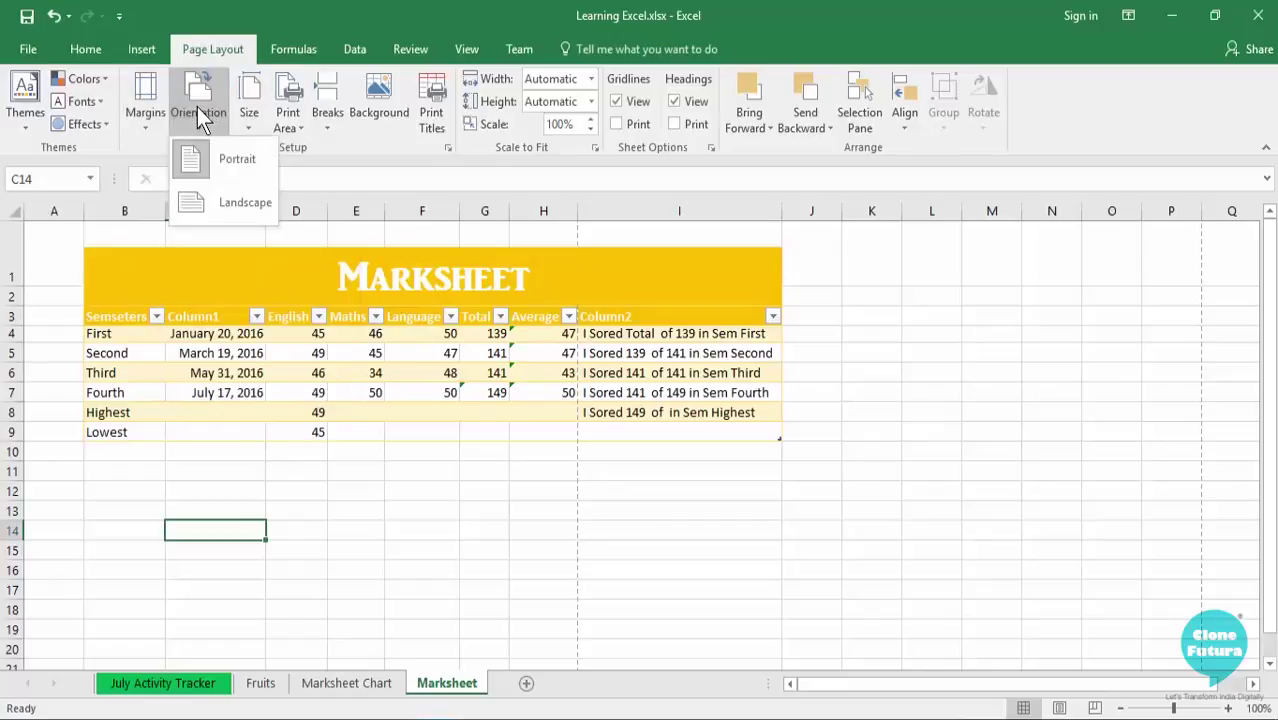
{"action": "left_click", "coordinate": [259, 686]}
Keep the Fruits sheet in Portrait orientation.
{"action": "left_click", "coordinate": [259, 686]}
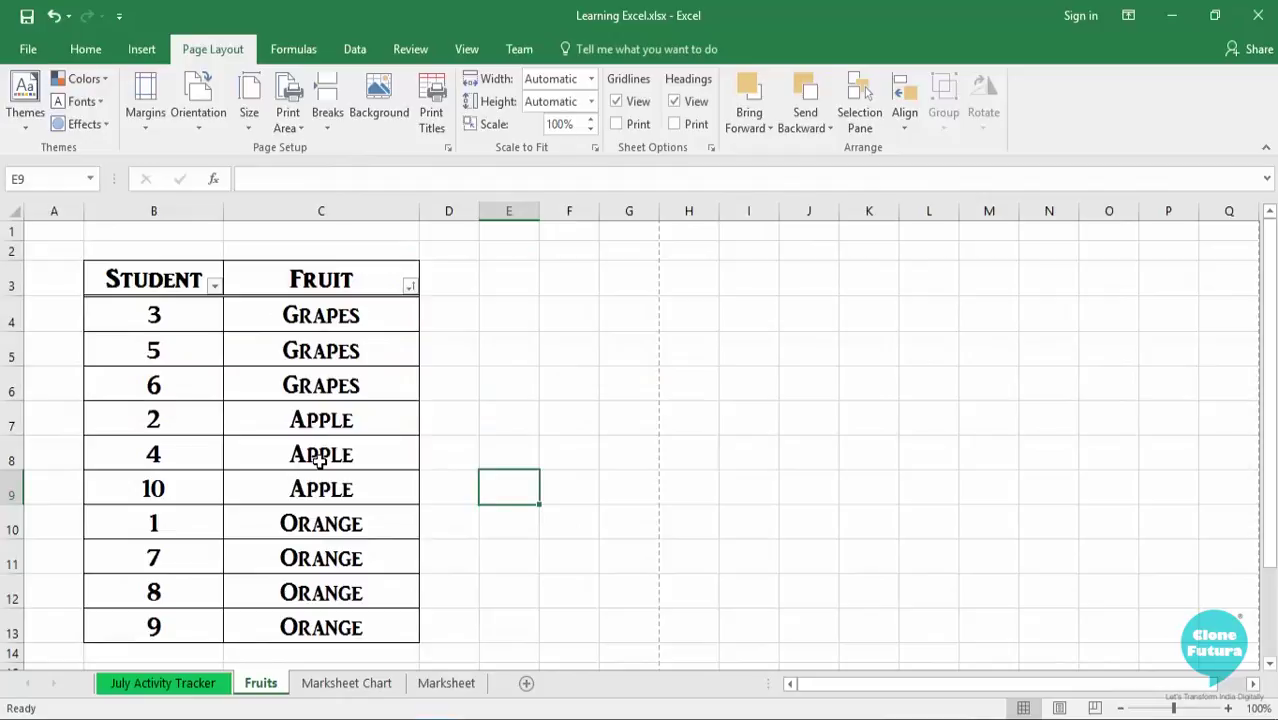
{"action": "left_click", "coordinate": [144, 116]}
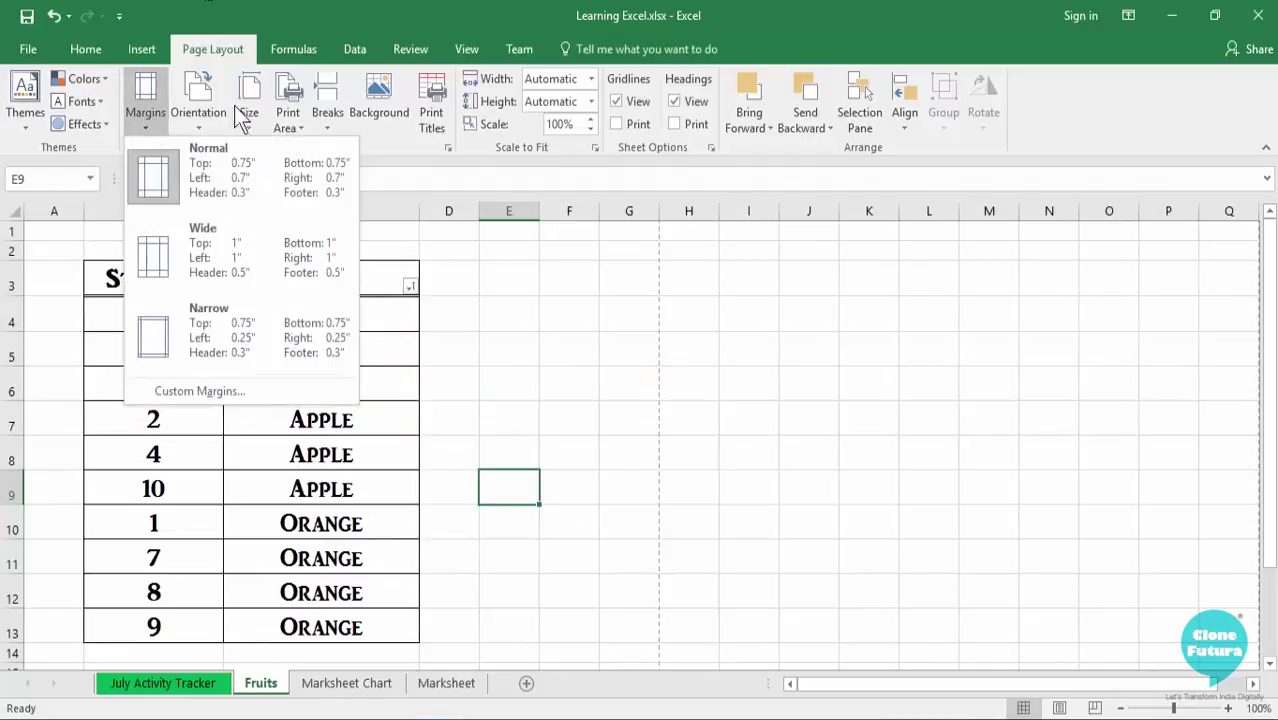
{"action": "left_click", "coordinate": [203, 114]}
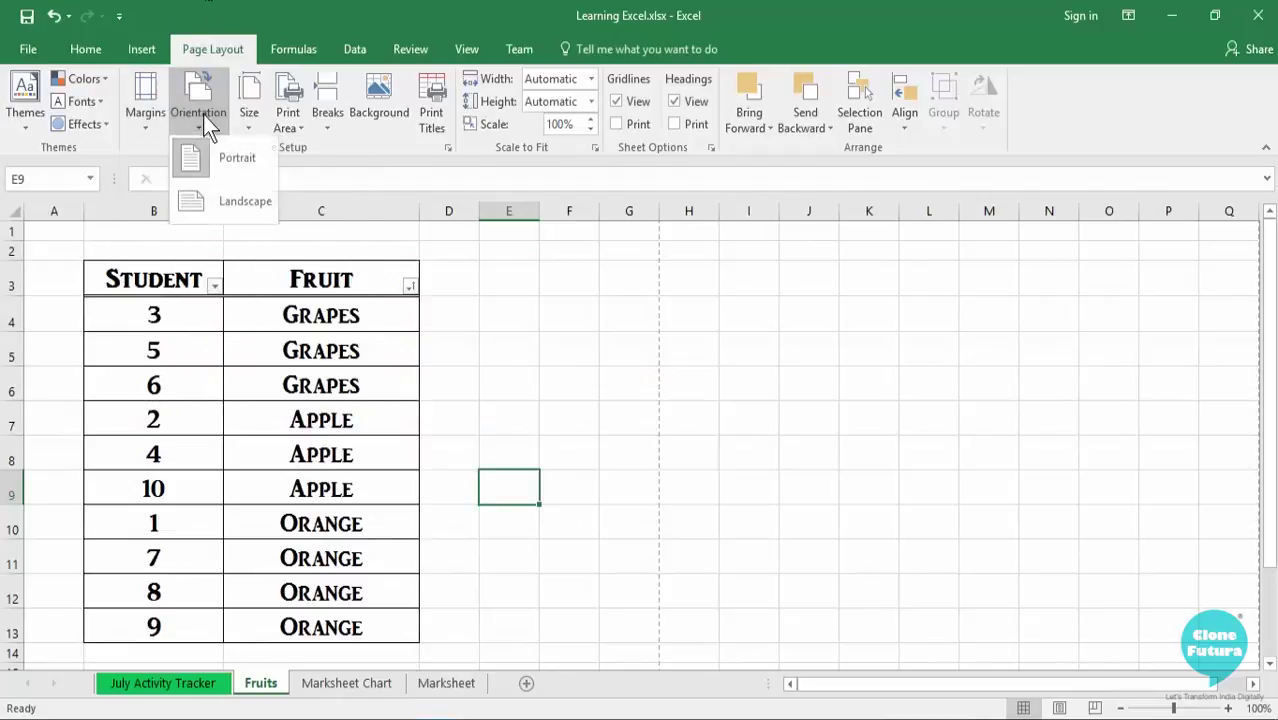
{"action": "left_click", "coordinate": [233, 161]}
Return to Marksheet and review its orientation choices without changing anything.
{"action": "left_click", "coordinate": [440, 685]}
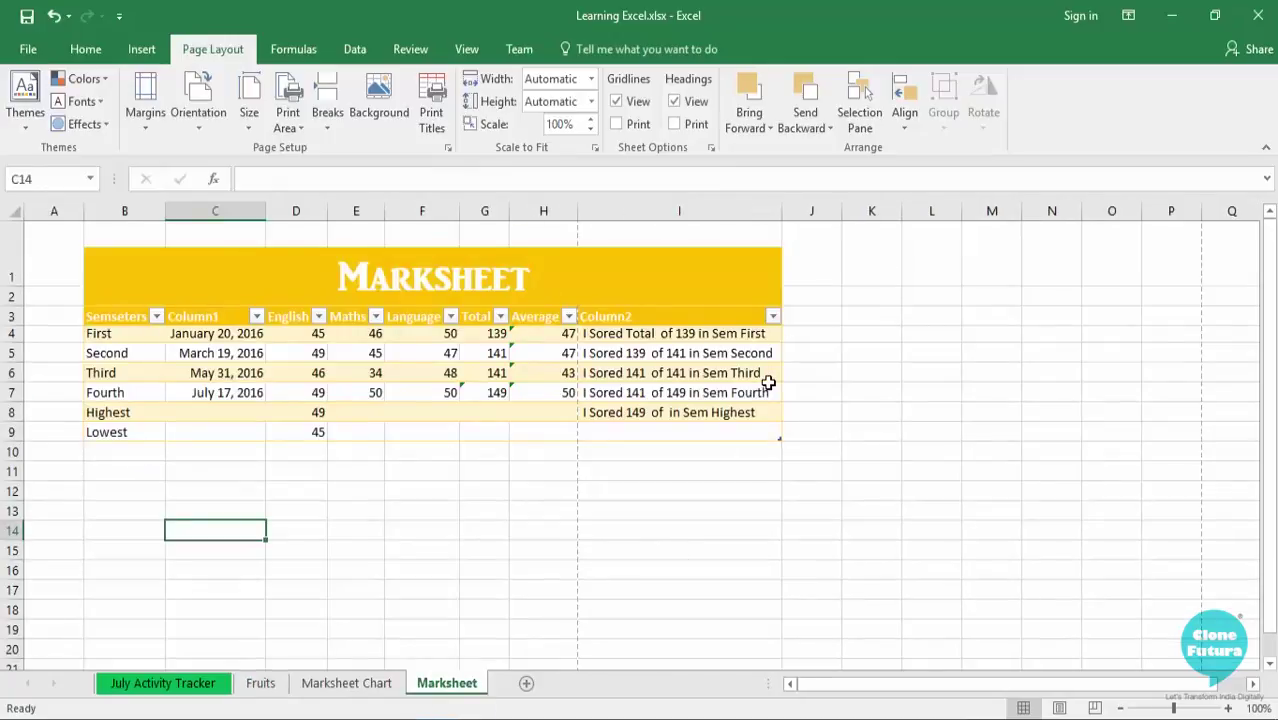
{"action": "left_click", "coordinate": [196, 100]}
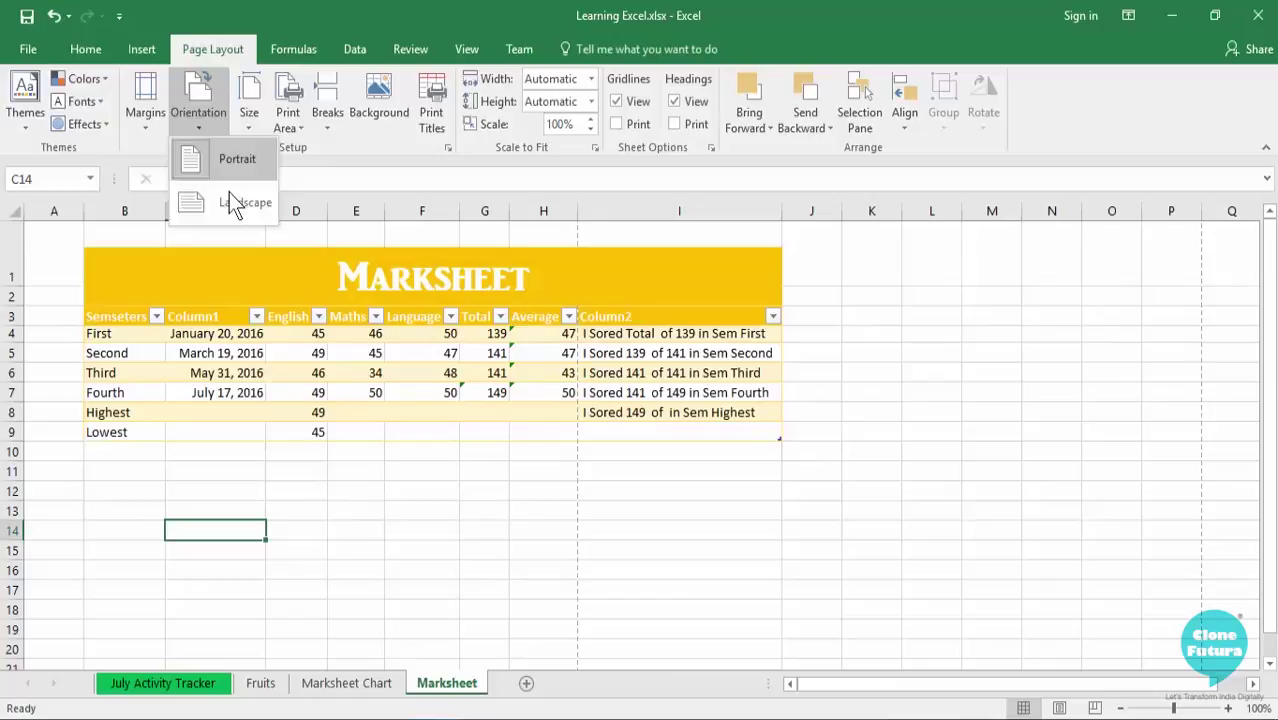
{"action": "left_click", "coordinate": [391, 524]}
{"action": "left_click", "coordinate": [412, 510]}
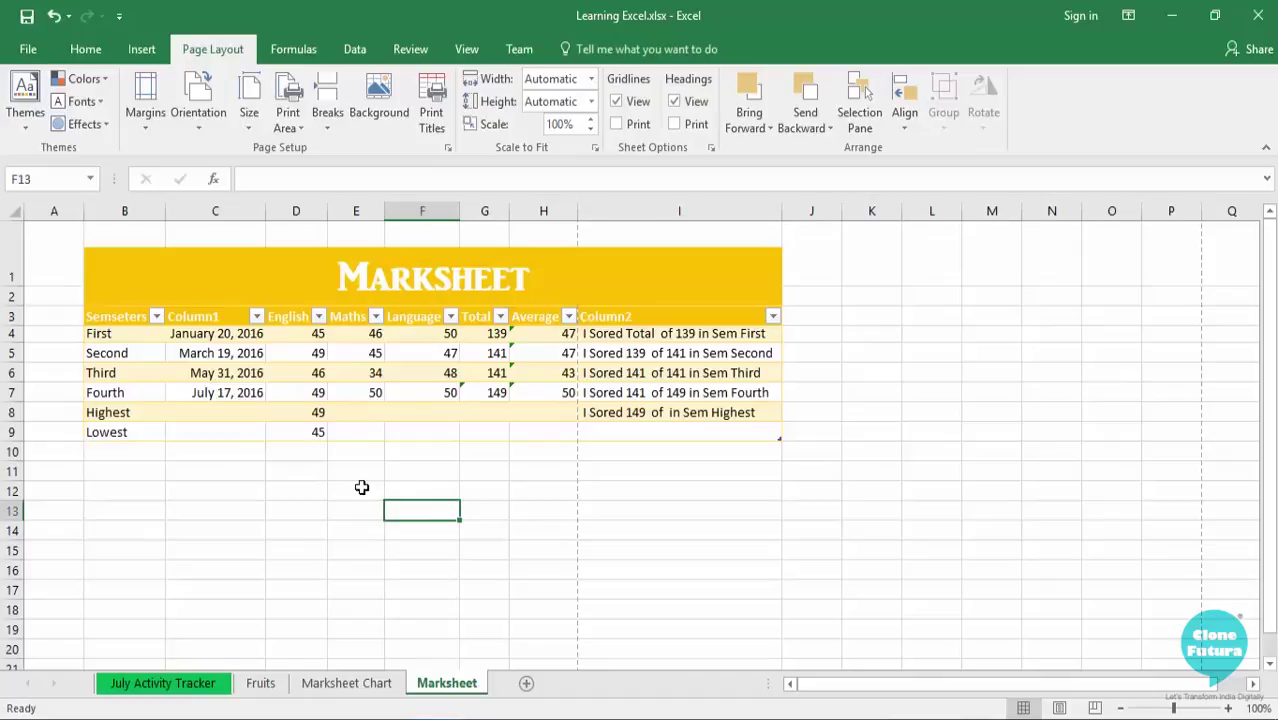
Look over the paper size and print area options.
{"action": "left_click", "coordinate": [264, 97]}
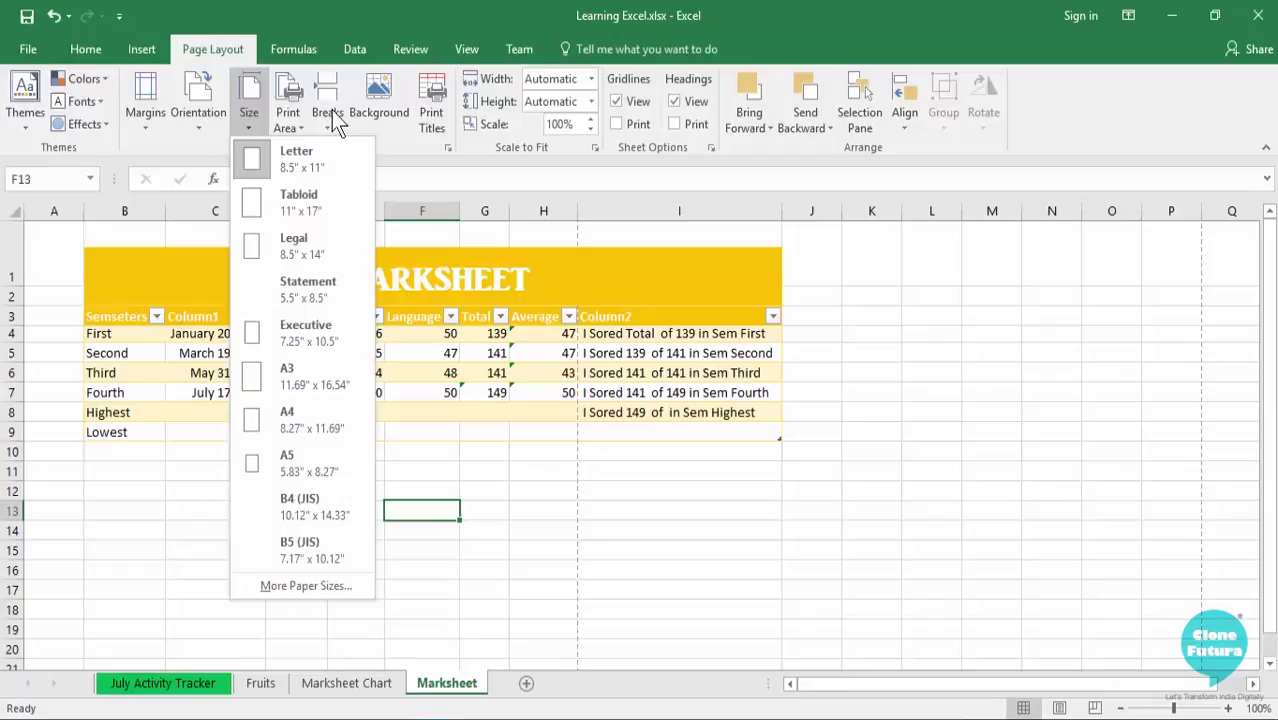
{"action": "left_click", "coordinate": [289, 110]}
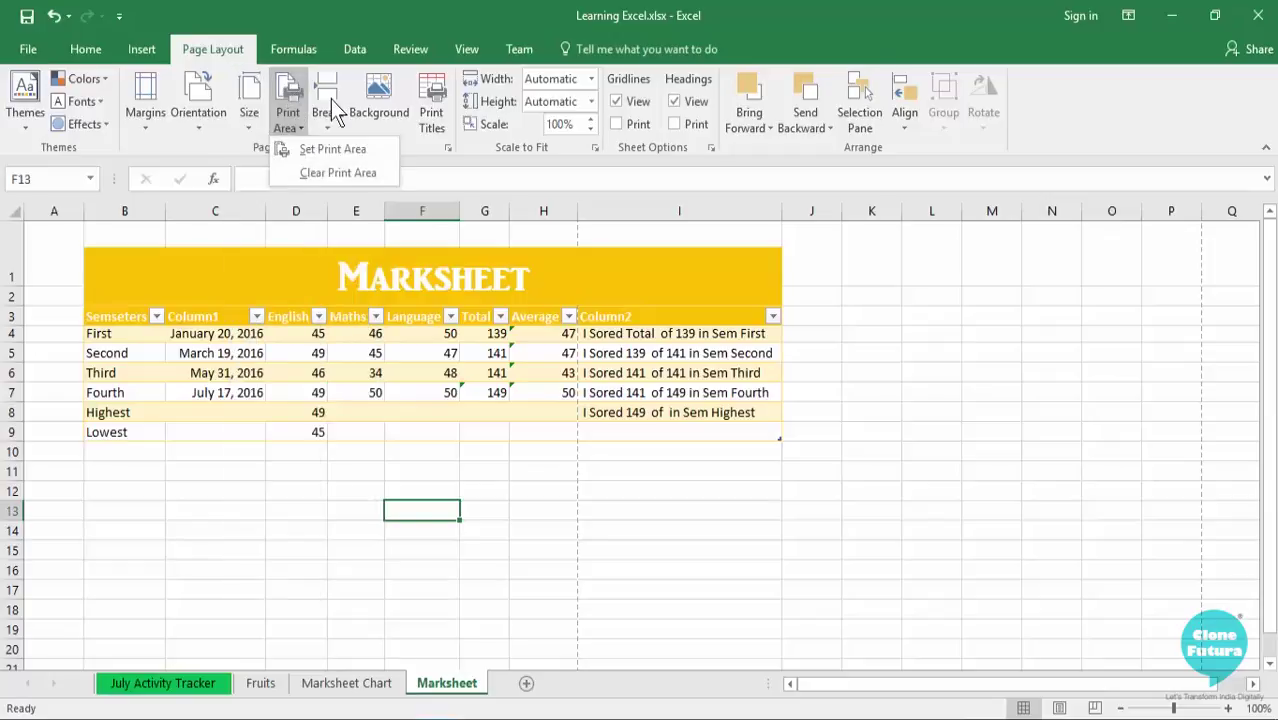
{"action": "left_click", "coordinate": [391, 149]}
Select the Marksheet table B1:I9 and set it as the print area.
{"action": "left_click", "coordinate": [119, 263]}
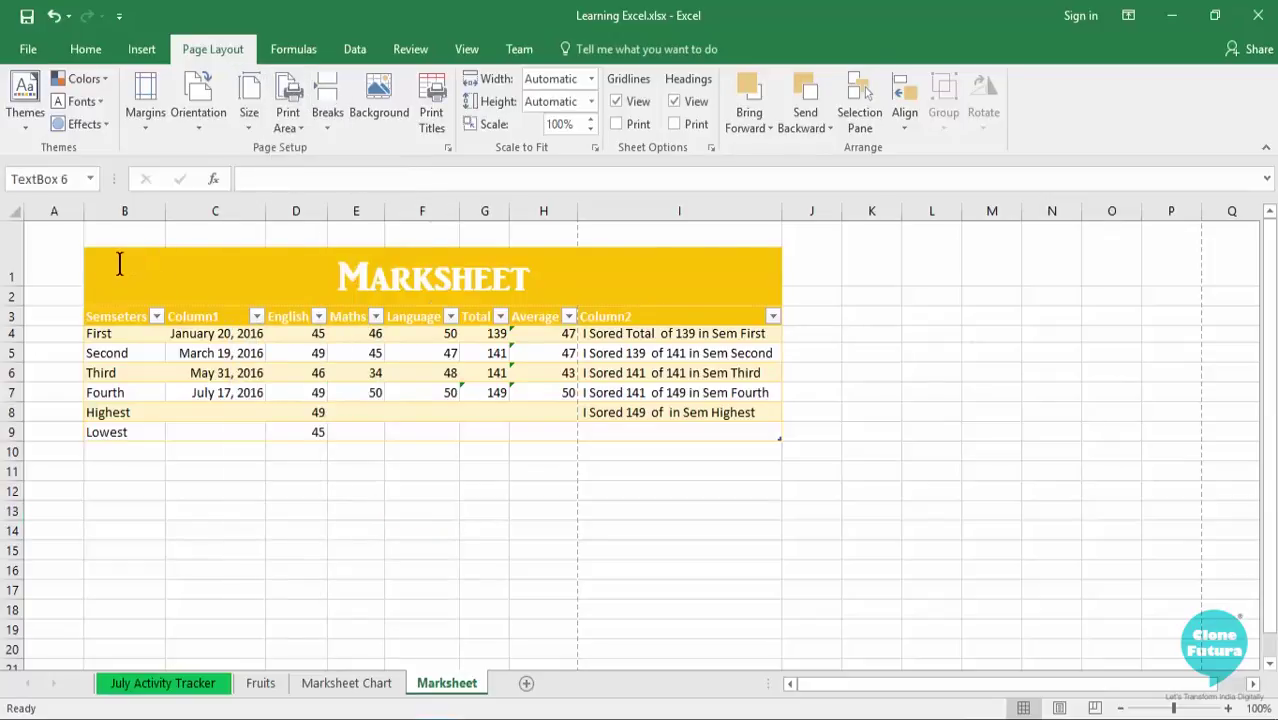
{"action": "left_click", "coordinate": [112, 239]}
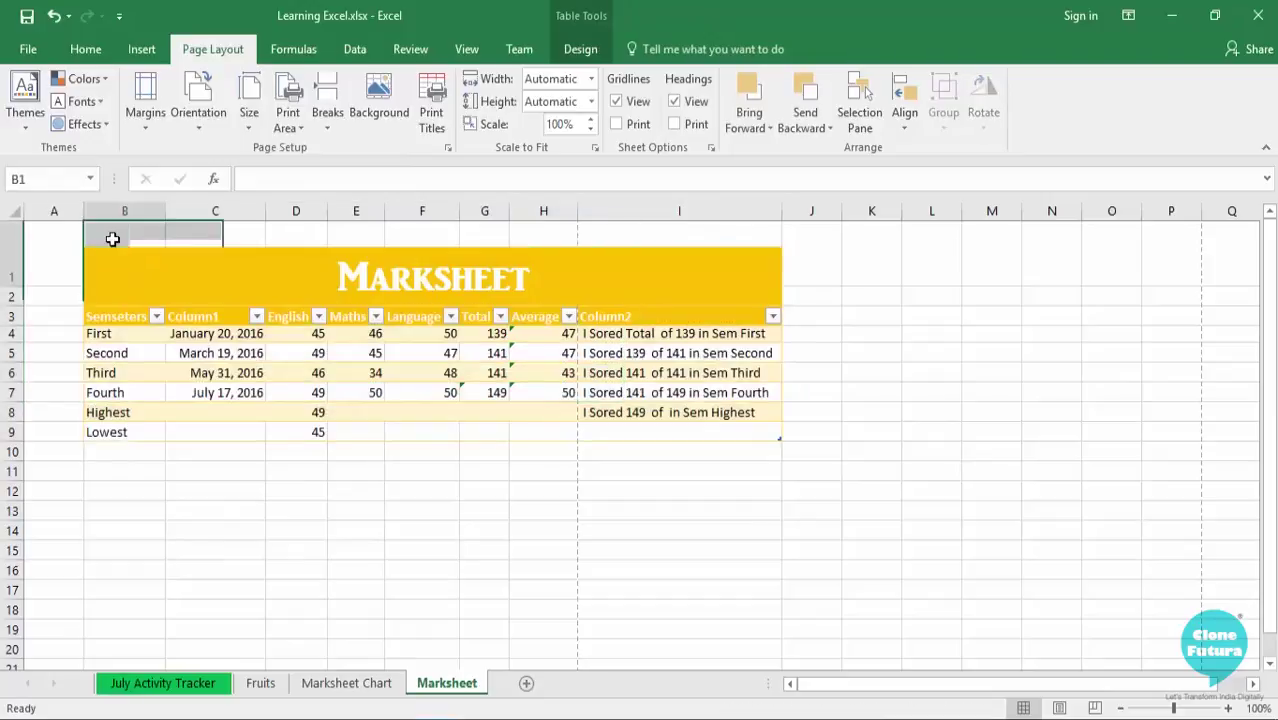
{"action": "left_click_drag", "start_coordinate": [112, 239], "coordinate": [779, 436]}
{"action": "left_click", "coordinate": [294, 116]}
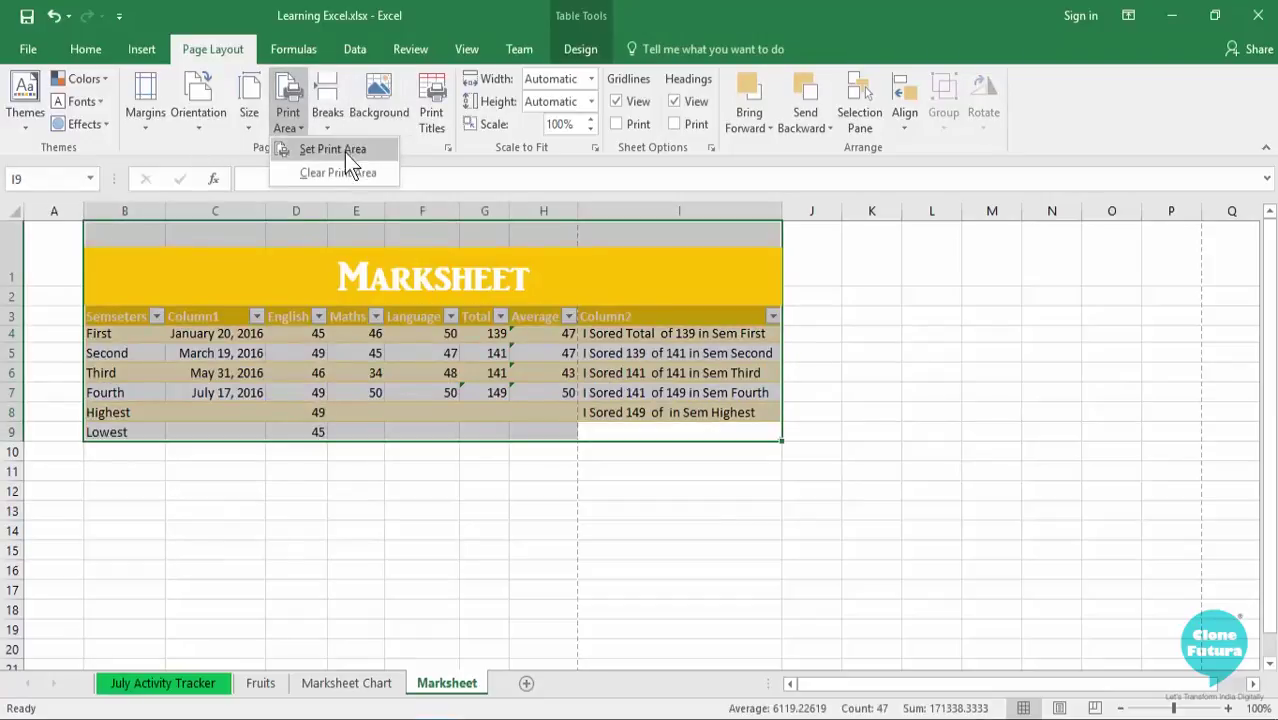
{"action": "left_click", "coordinate": [339, 146]}
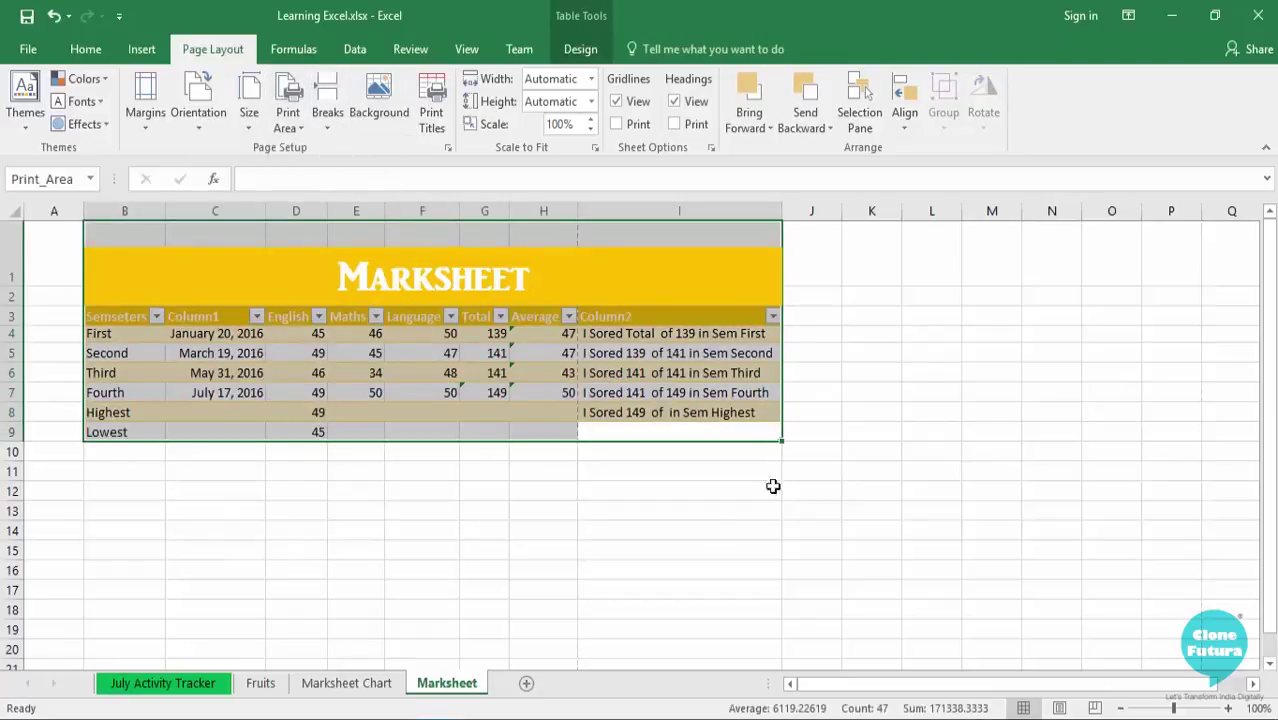
{"action": "left_click", "coordinate": [565, 526]}
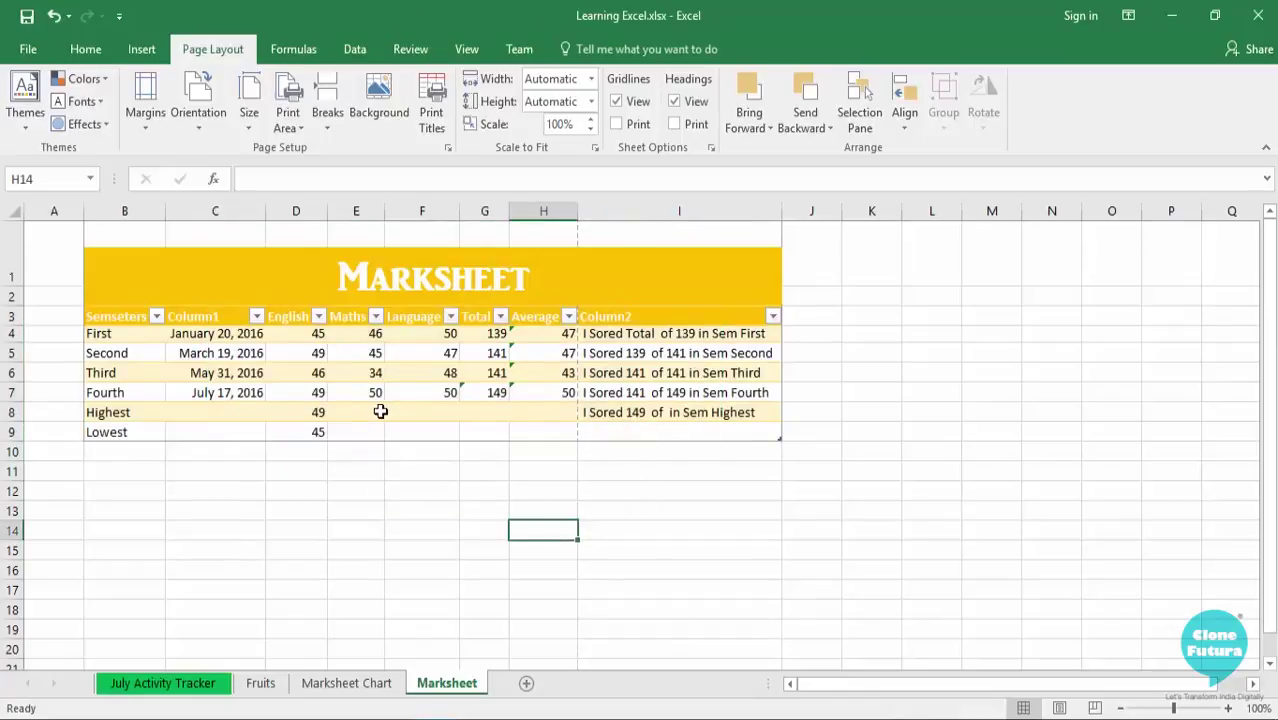
In File > Print, choose Print Entire Workbook, dismiss the large-operation warning and page through the preview.
{"action": "left_click", "coordinate": [28, 49]}
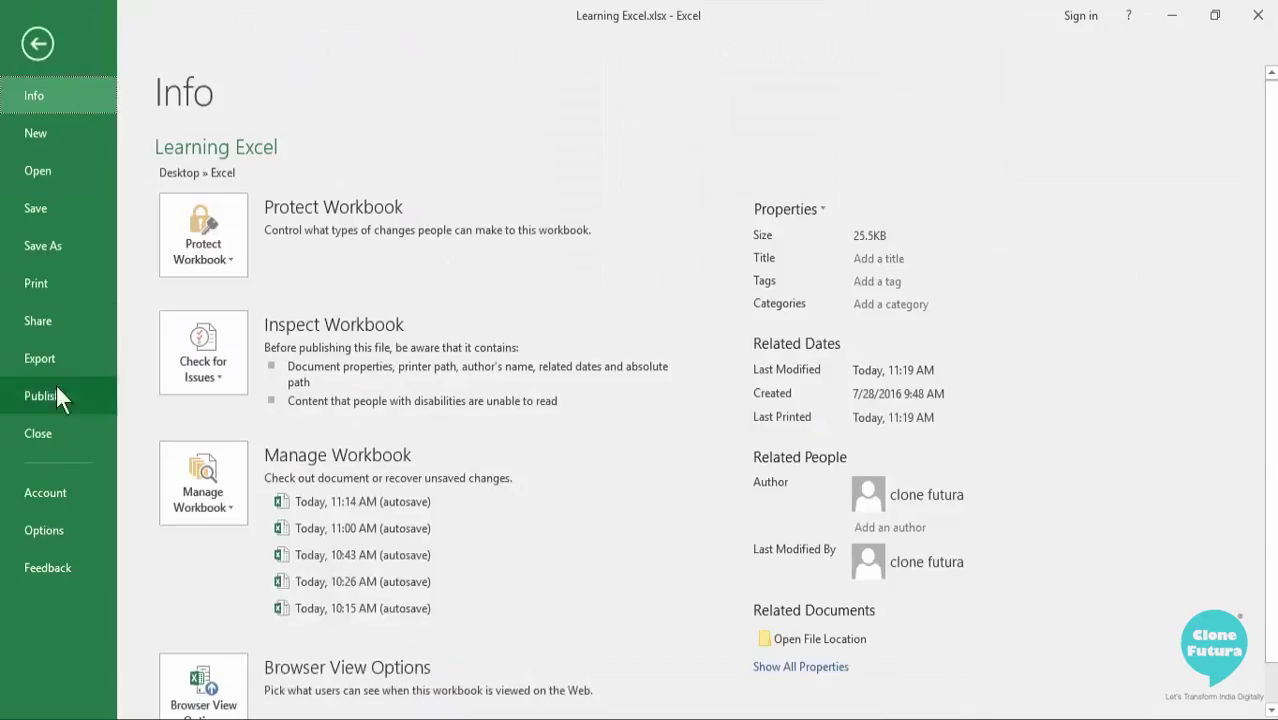
{"action": "left_click", "coordinate": [57, 273]}
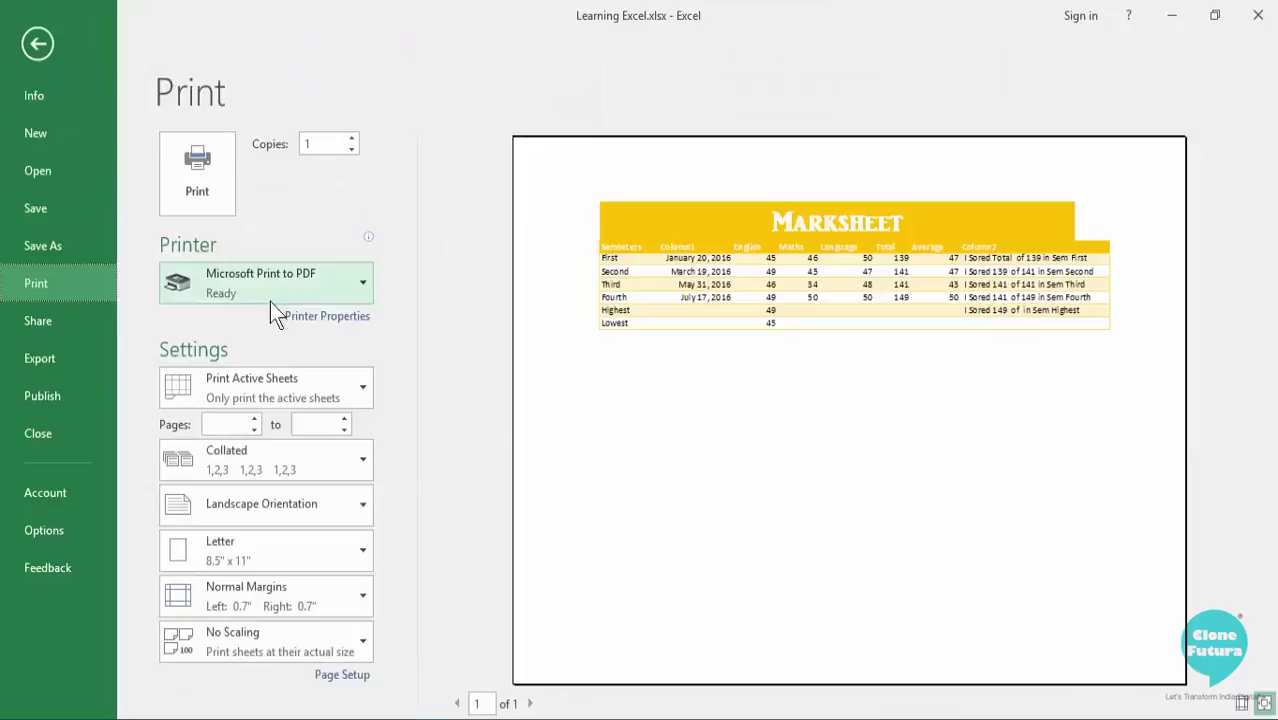
{"action": "left_click", "coordinate": [313, 391]}
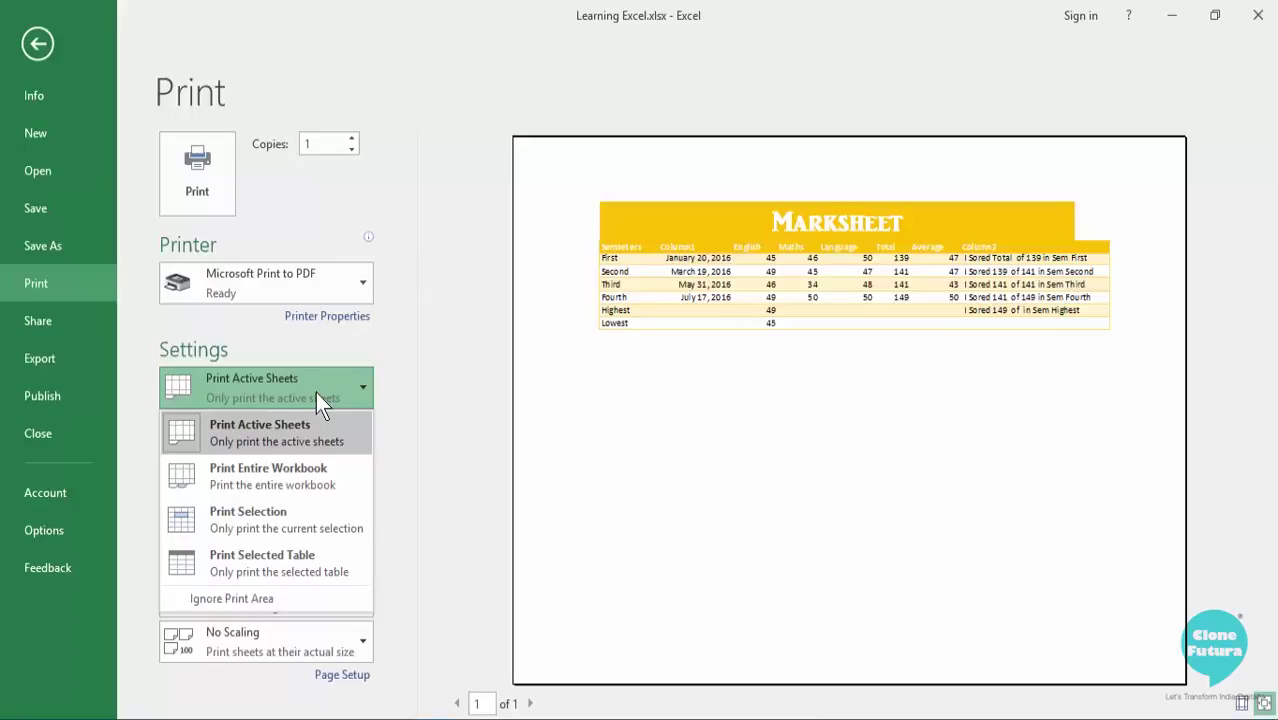
{"action": "left_click", "coordinate": [292, 486]}
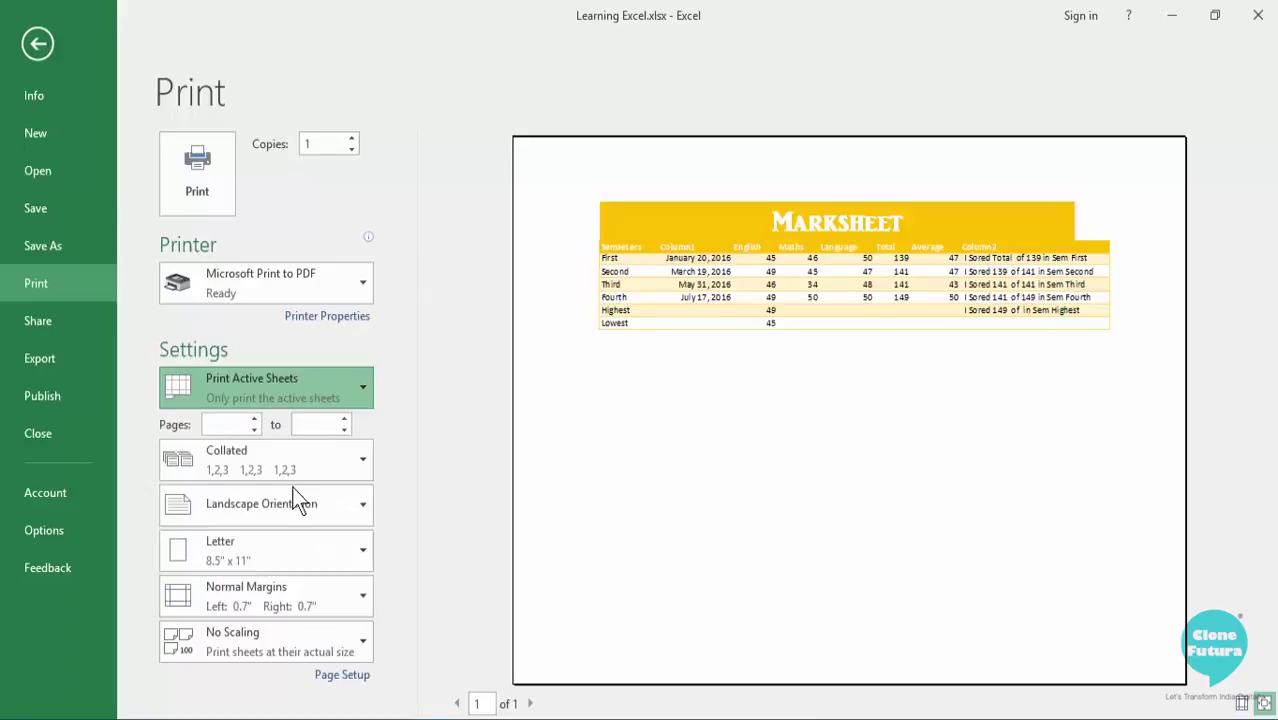
{"action": "key", "text": "Return"}
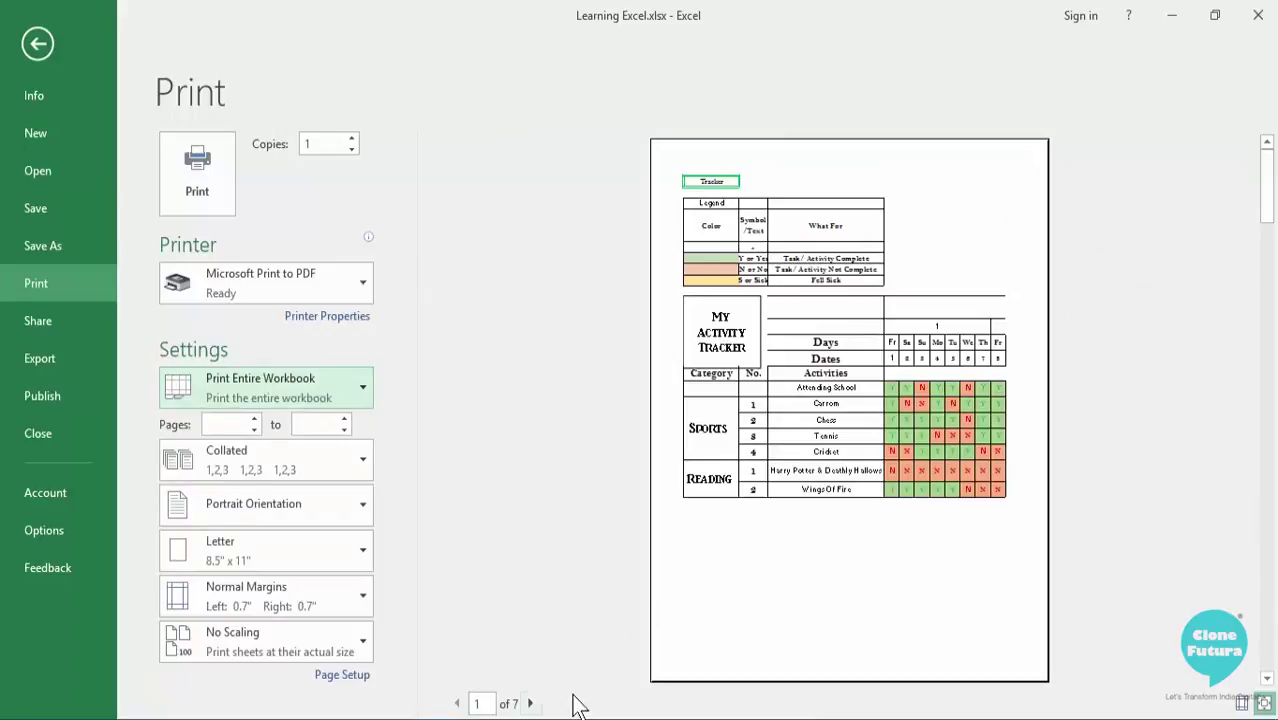
{"action": "left_click", "coordinate": [530, 703]}
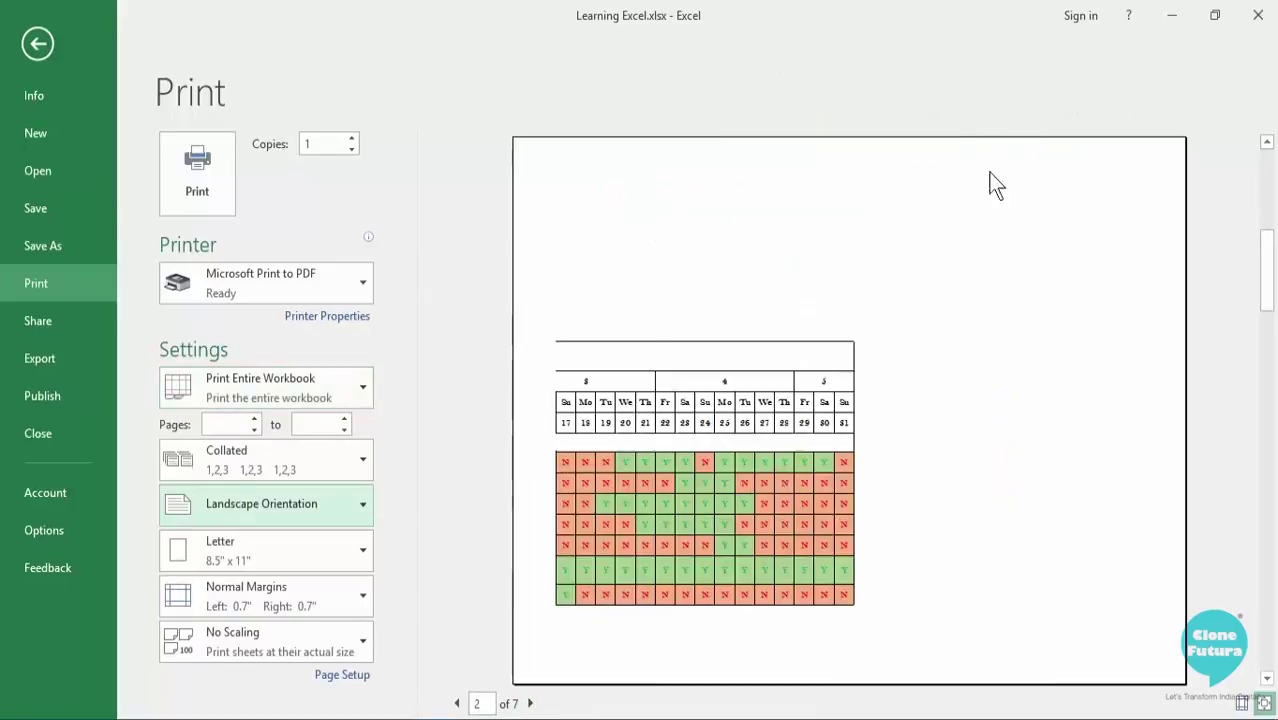
{"action": "left_click", "coordinate": [457, 702]}
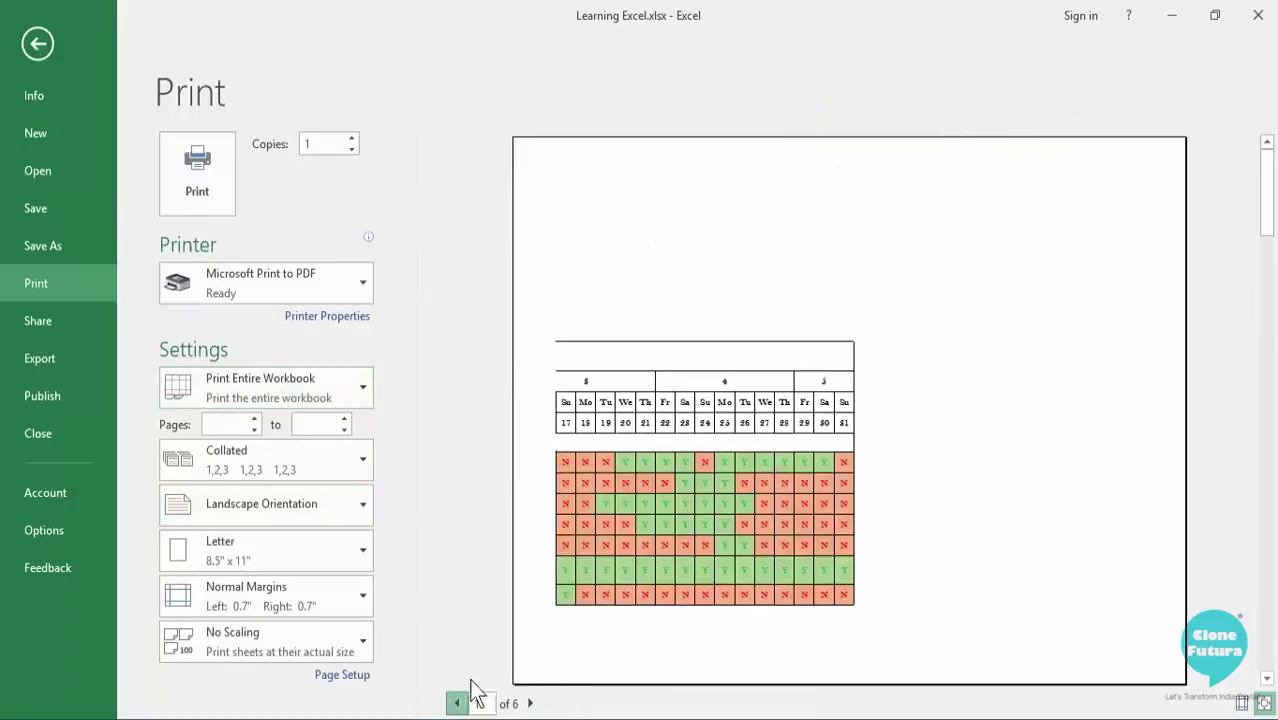
{"action": "left_click", "coordinate": [870, 183]}
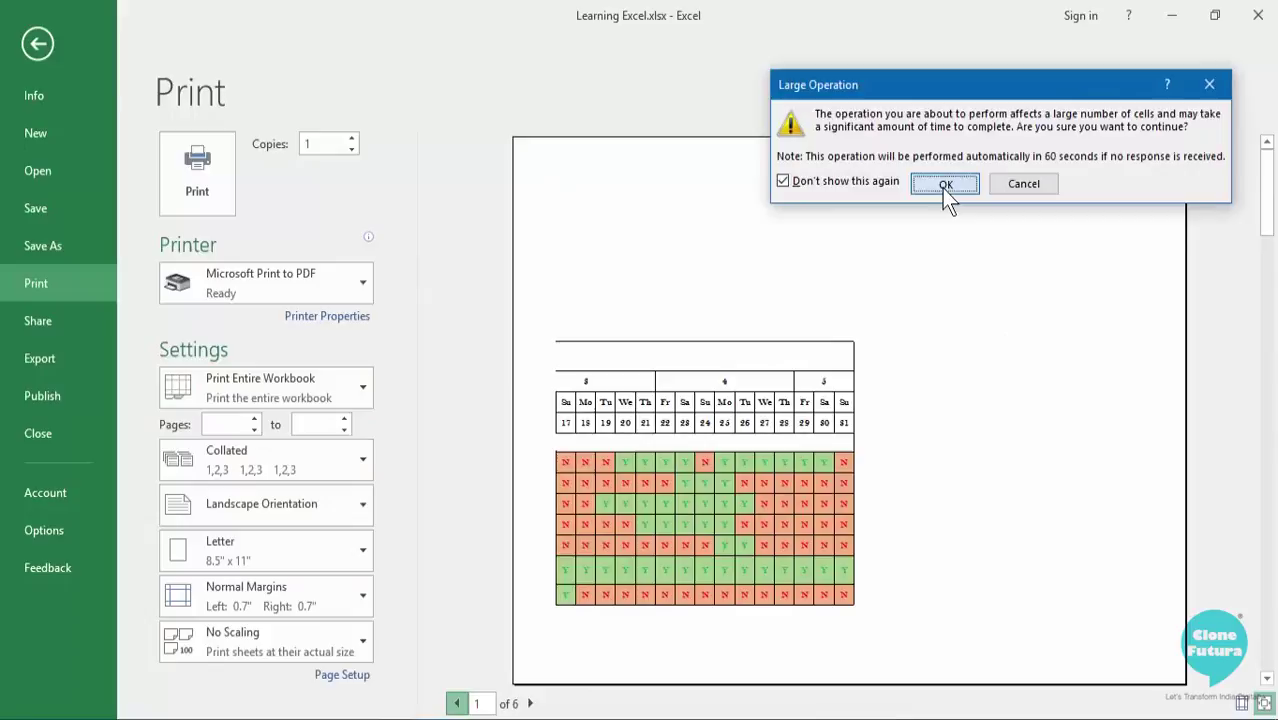
{"action": "left_click", "coordinate": [942, 188]}
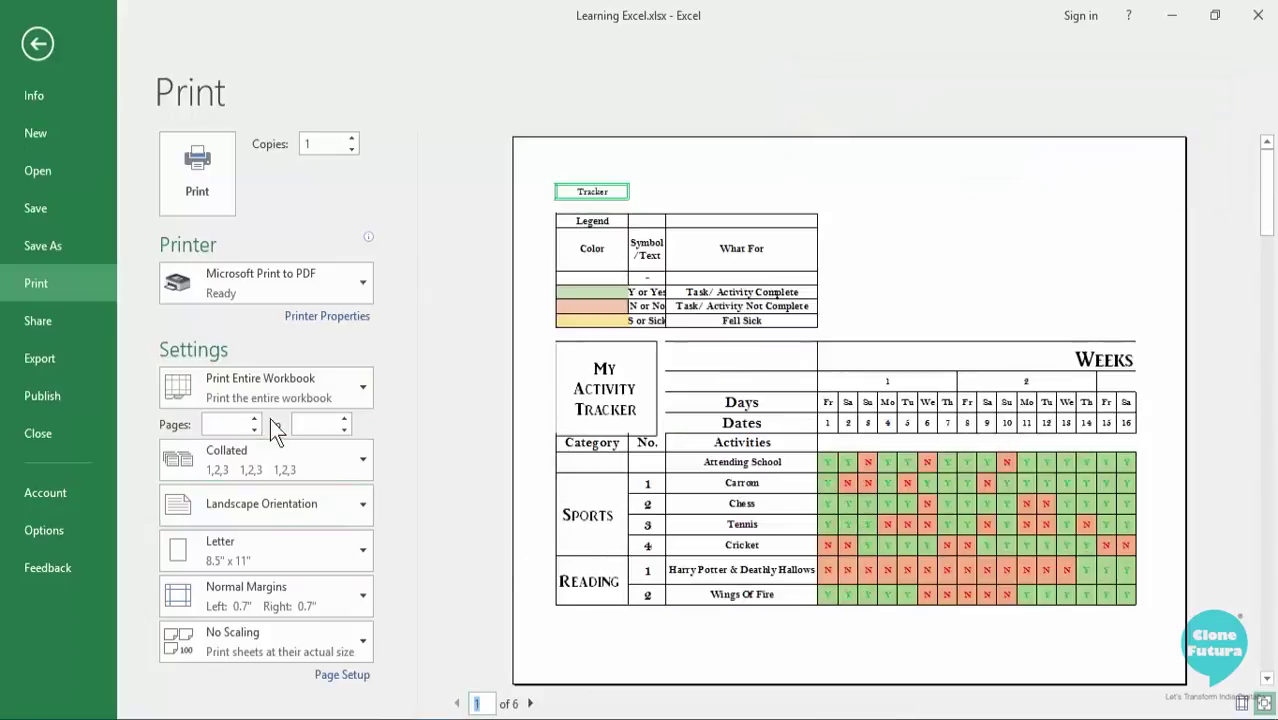
Switch the setting to Print Selection and return to the worksheet.
{"action": "left_click", "coordinate": [316, 386]}
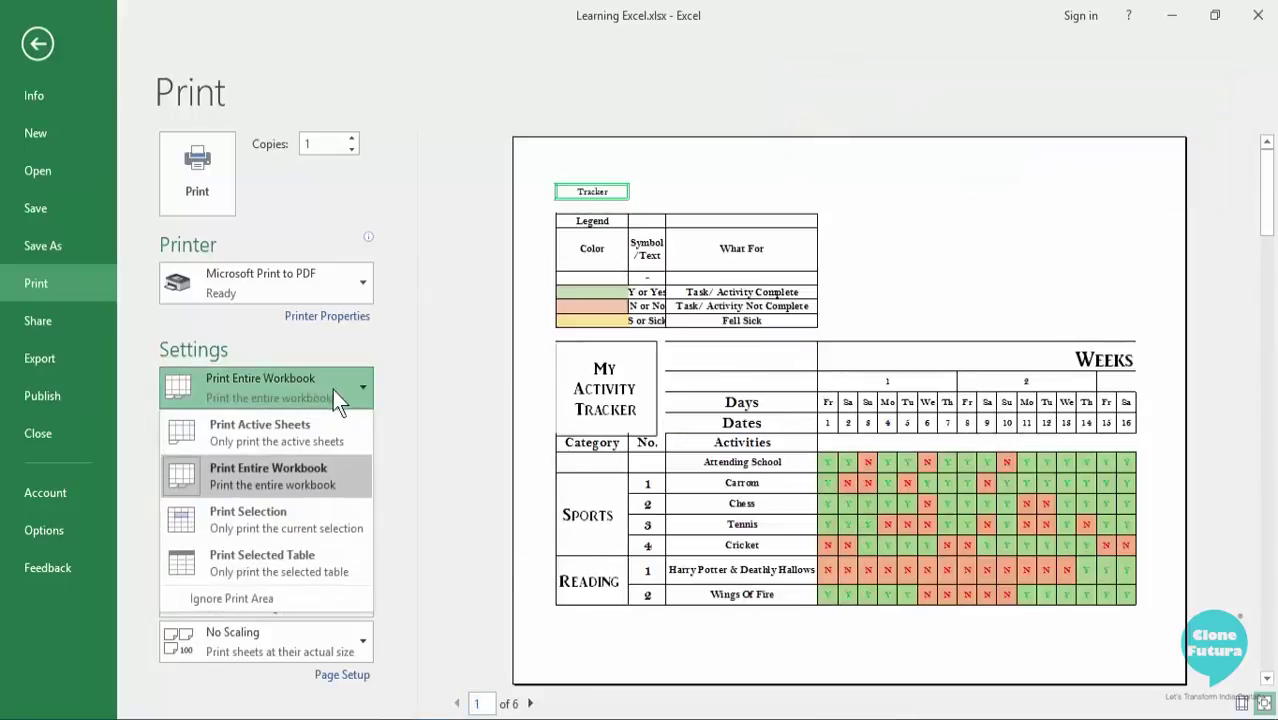
{"action": "left_click", "coordinate": [314, 522]}
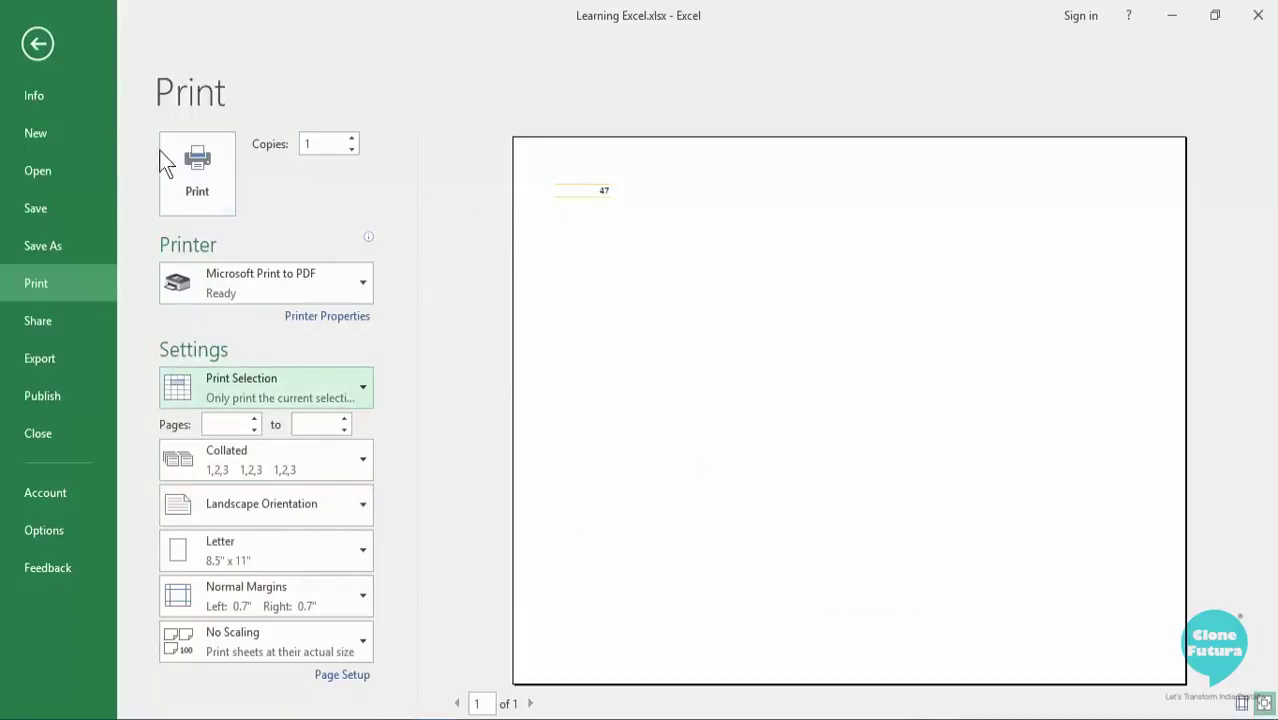
{"action": "left_click", "coordinate": [37, 40]}
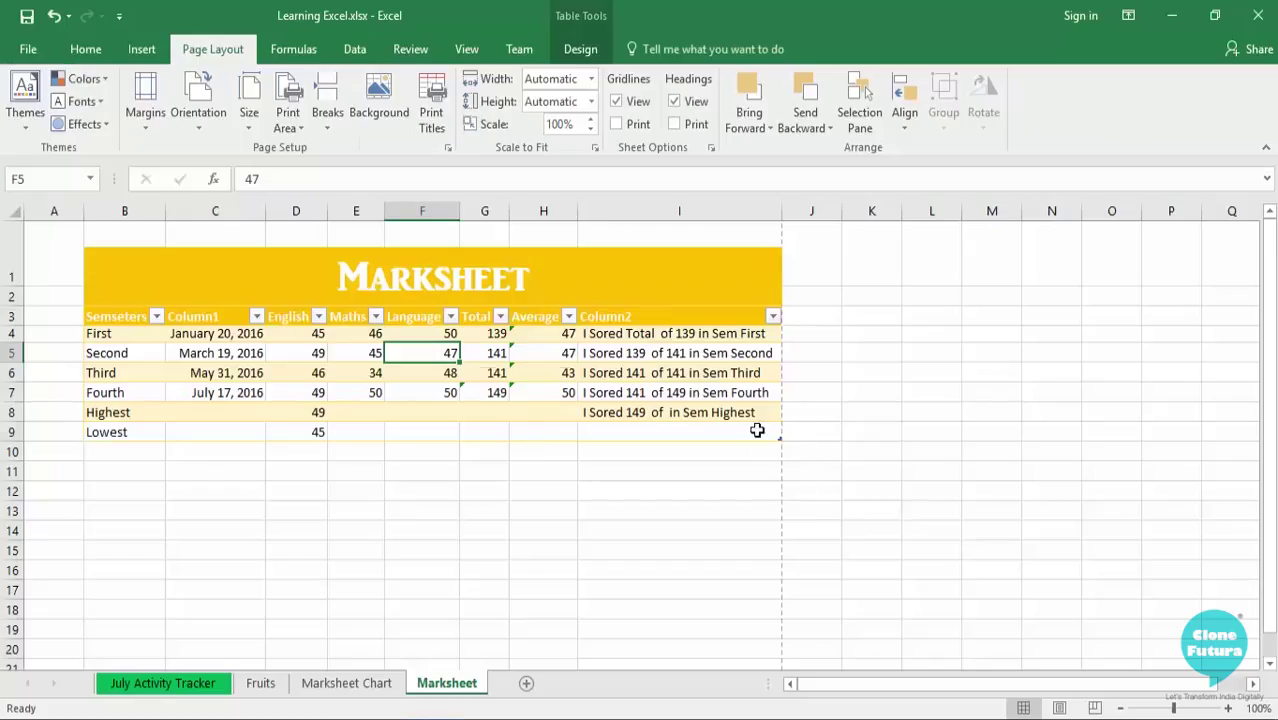
Select the Marksheet table and set File > Print to Print Selected Table.
{"action": "left_click", "coordinate": [756, 430]}
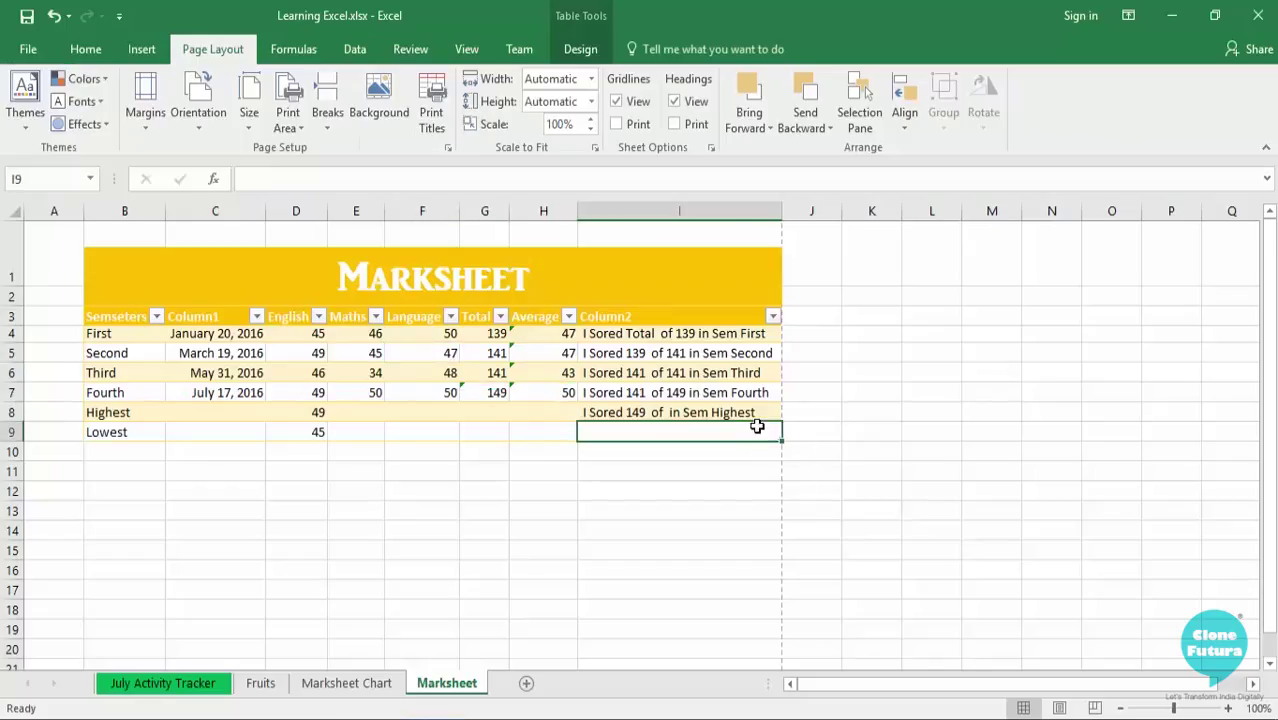
{"action": "left_click", "coordinate": [105, 237]}
{"action": "left_click", "coordinate": [31, 48]}
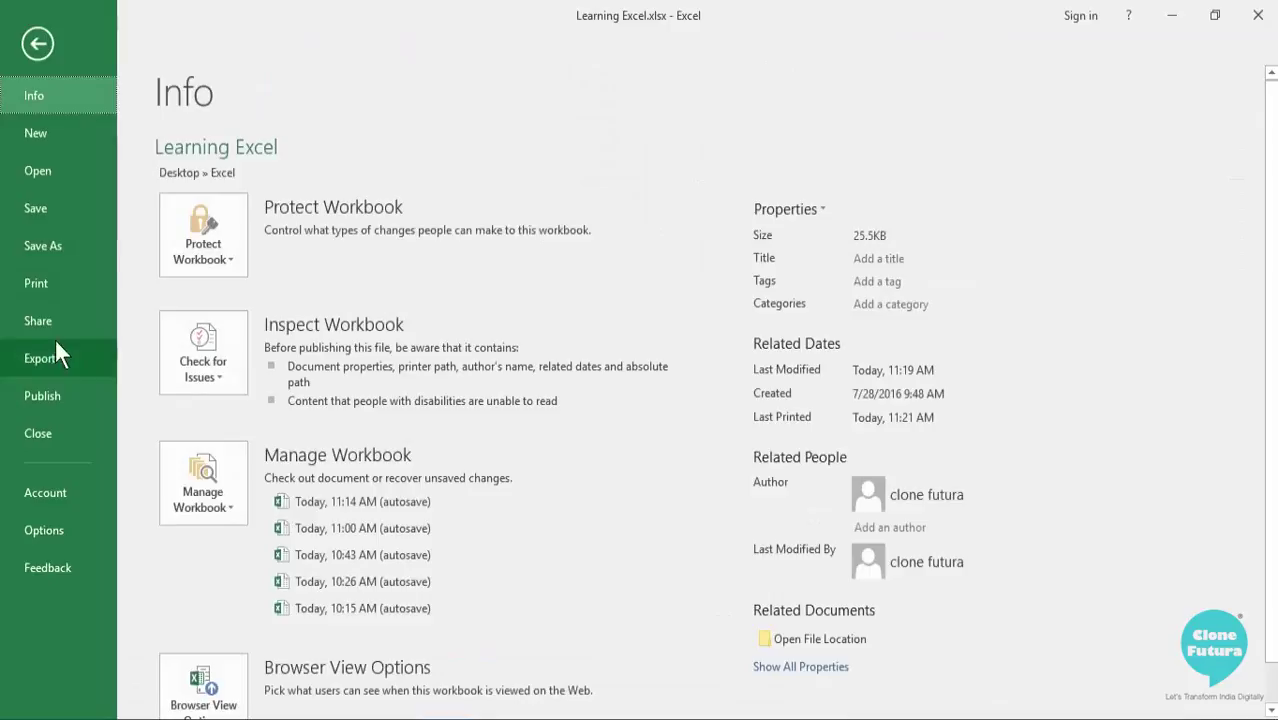
{"action": "left_click", "coordinate": [66, 280]}
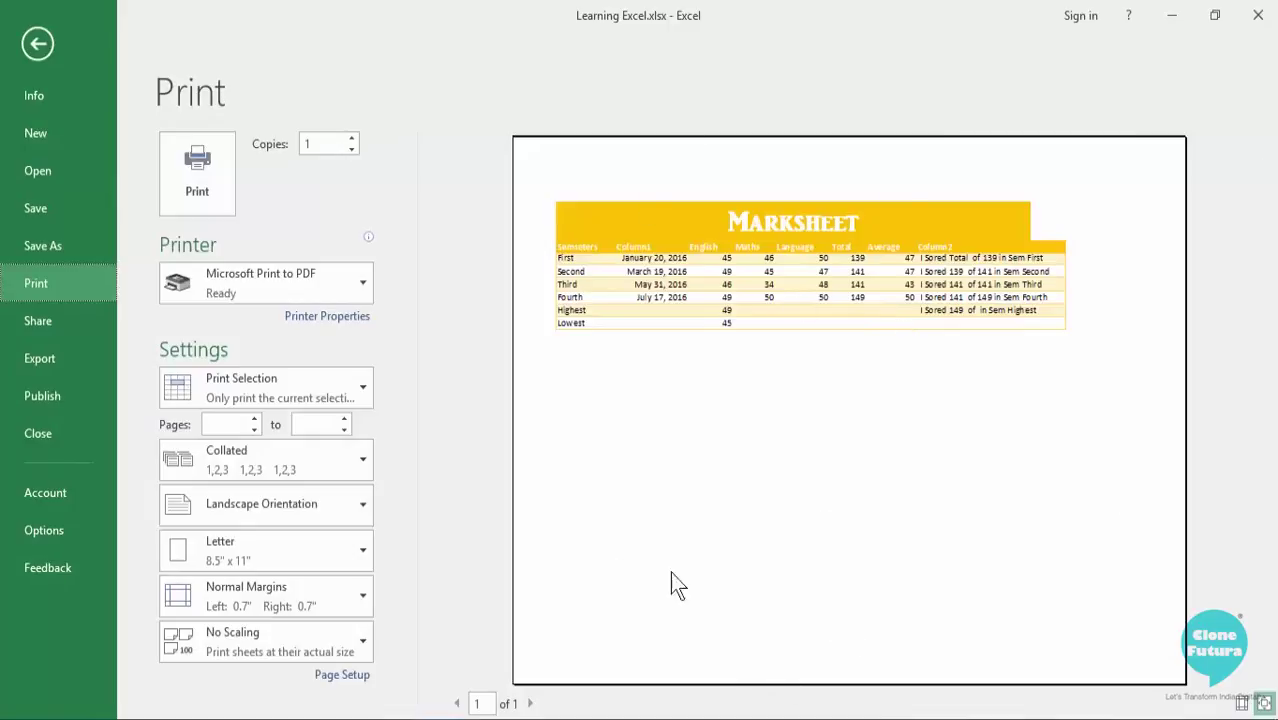
{"action": "left_click", "coordinate": [323, 390]}
{"action": "left_click", "coordinate": [329, 560]}
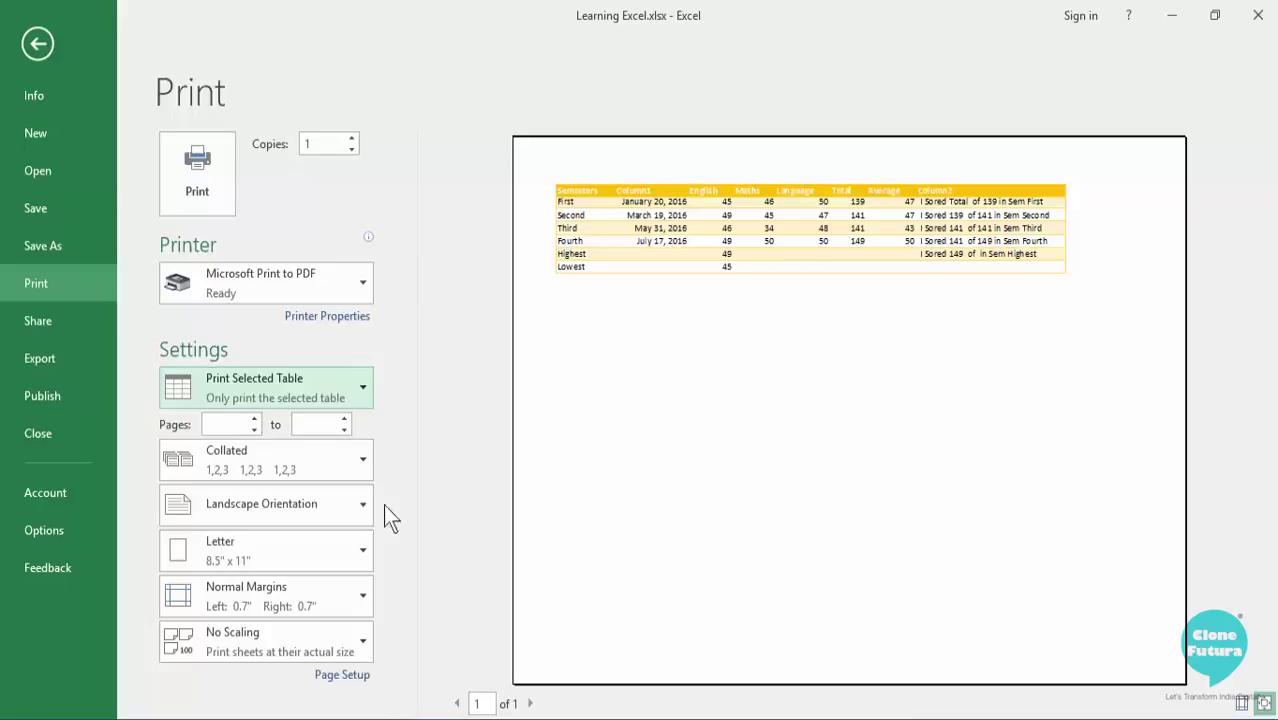
{"action": "left_click", "coordinate": [240, 425]}
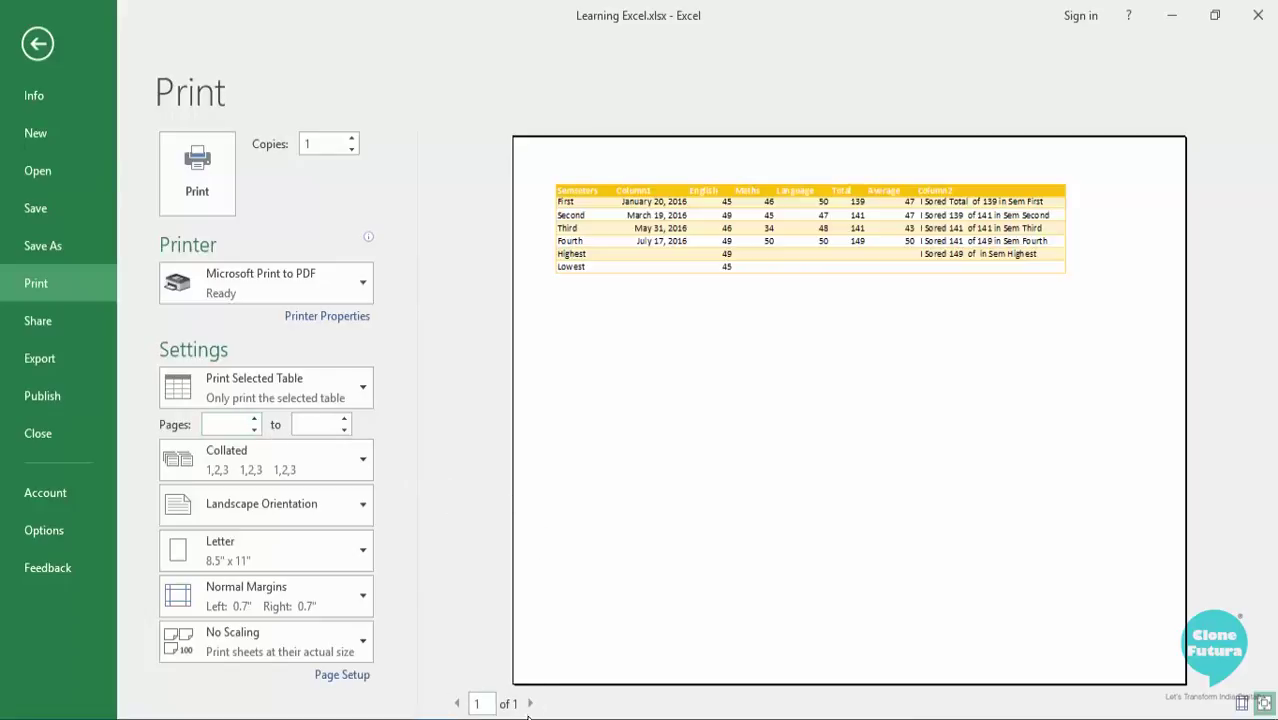
Change the print setting back to Print Entire Workbook, previewing 6 pages.
{"action": "left_click", "coordinate": [274, 370]}
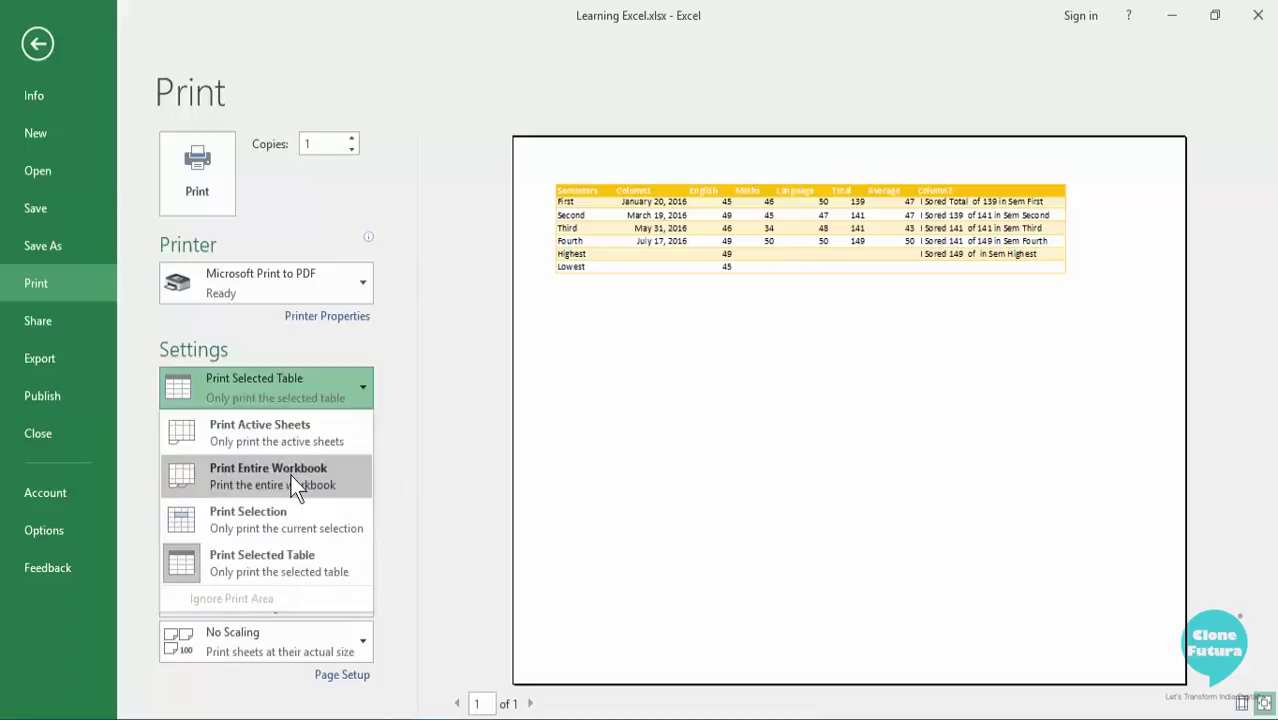
{"action": "left_click", "coordinate": [292, 470]}
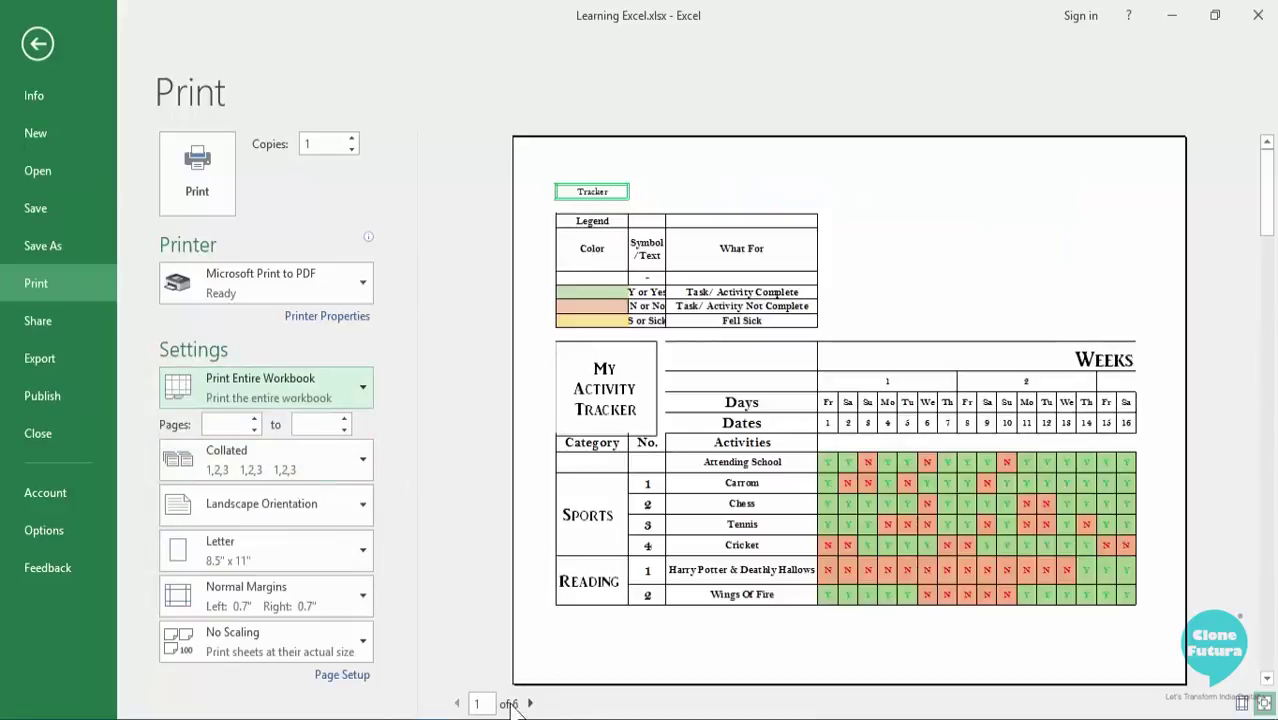
{"action": "left_click", "coordinate": [240, 421]}
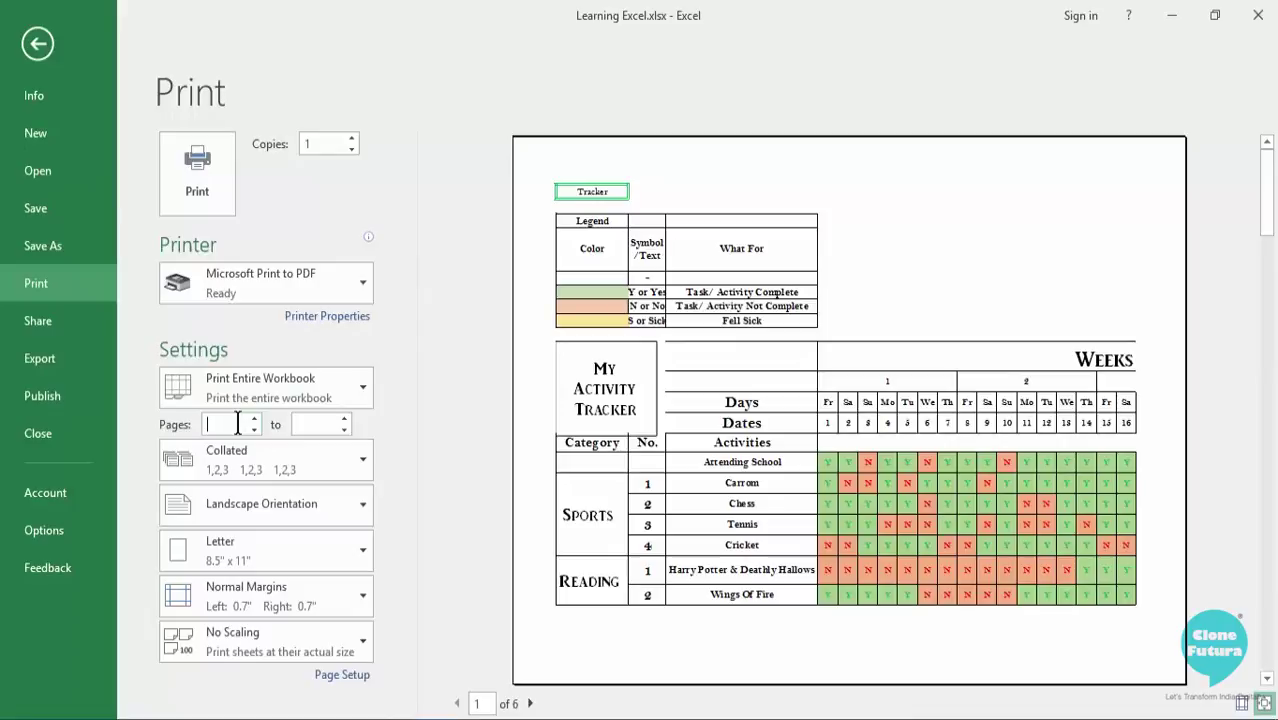
Raise the copy count to 5 and keep the Collated option.
{"action": "left_click", "coordinate": [291, 470]}
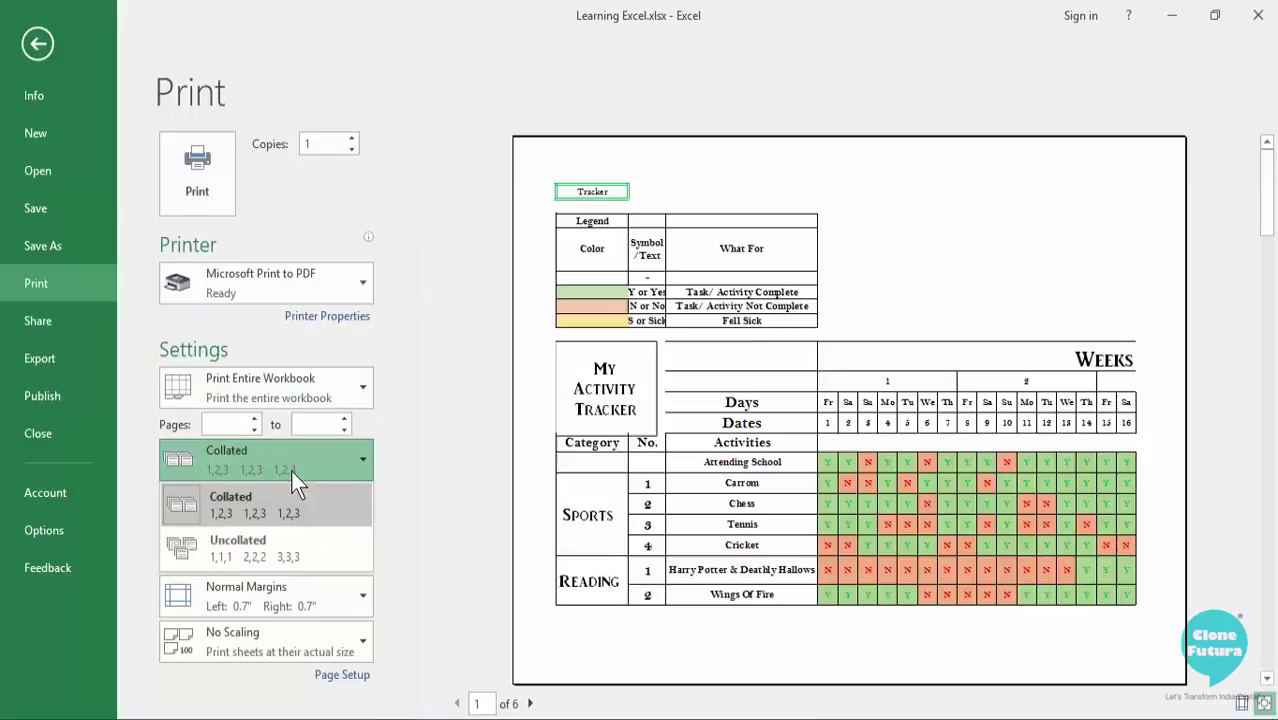
{"action": "left_click", "coordinate": [302, 463]}
{"action": "left_click", "coordinate": [303, 463]}
{"action": "left_click", "coordinate": [303, 461]}
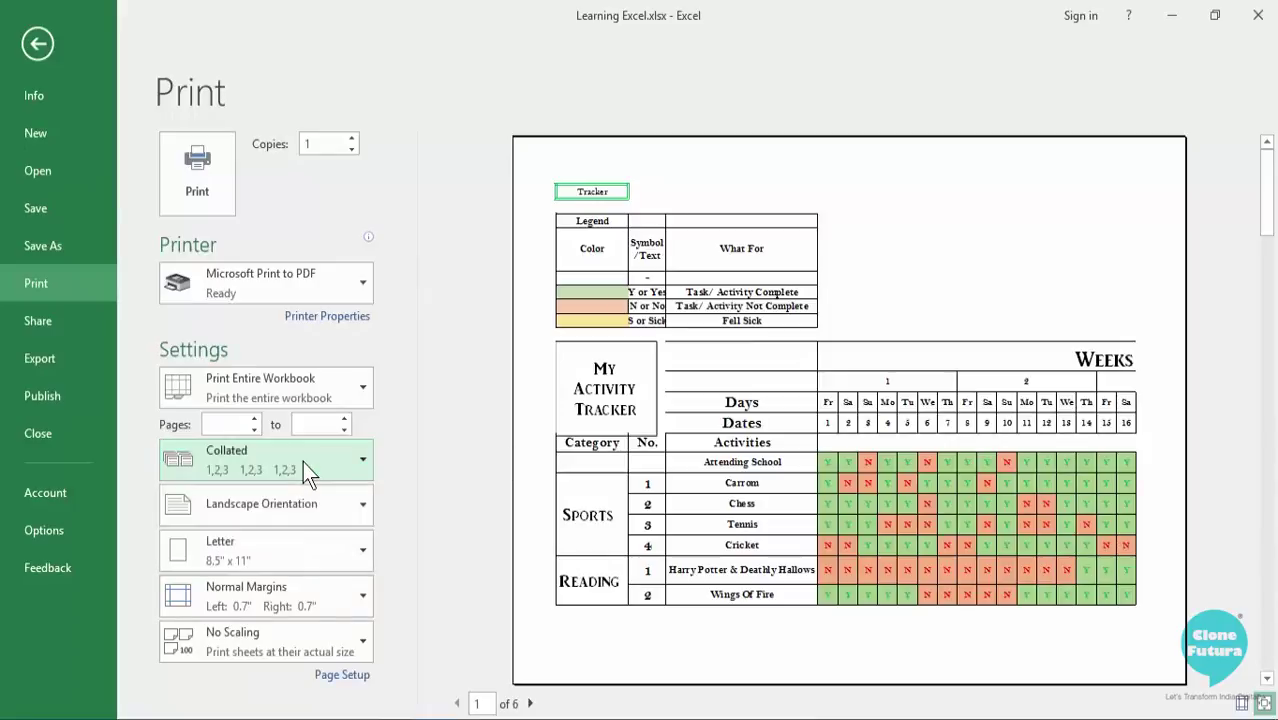
{"action": "left_click", "coordinate": [351, 139]}
{"action": "left_click", "coordinate": [351, 139]}
{"action": "left_click", "coordinate": [351, 139]}
{"action": "left_click", "coordinate": [351, 139]}
{"action": "left_click", "coordinate": [327, 472]}
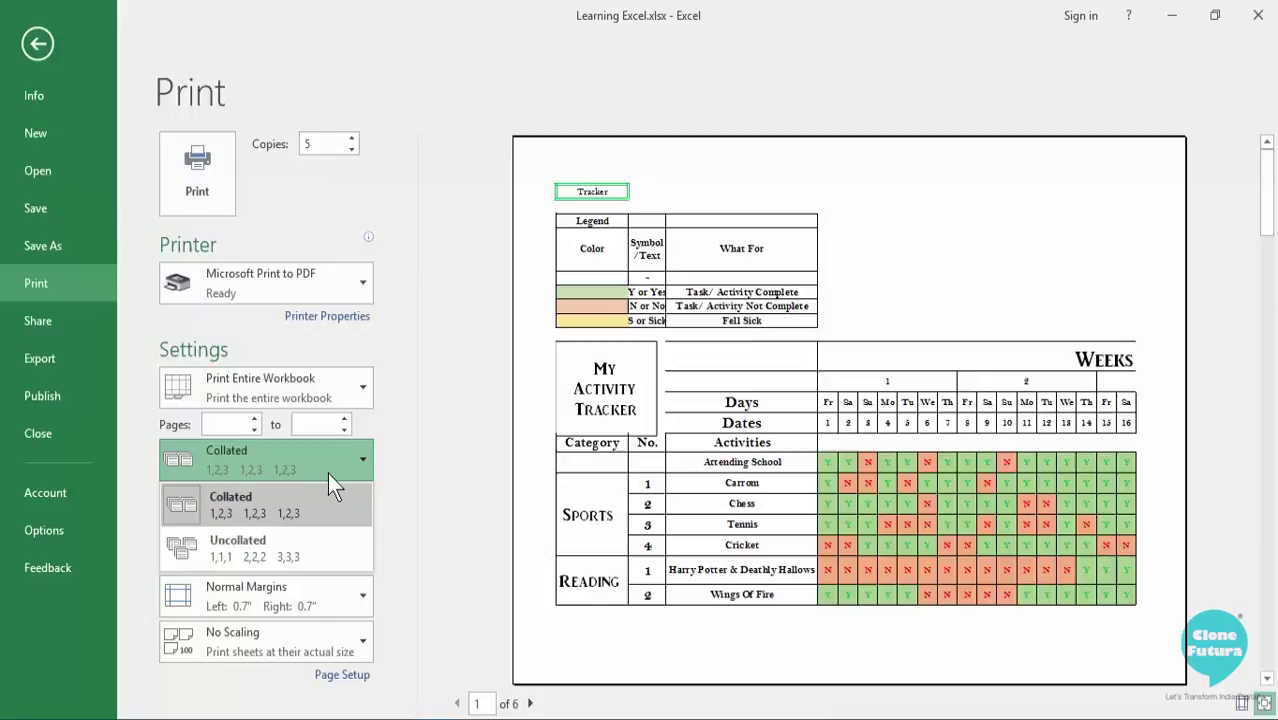
{"action": "left_click", "coordinate": [366, 492]}
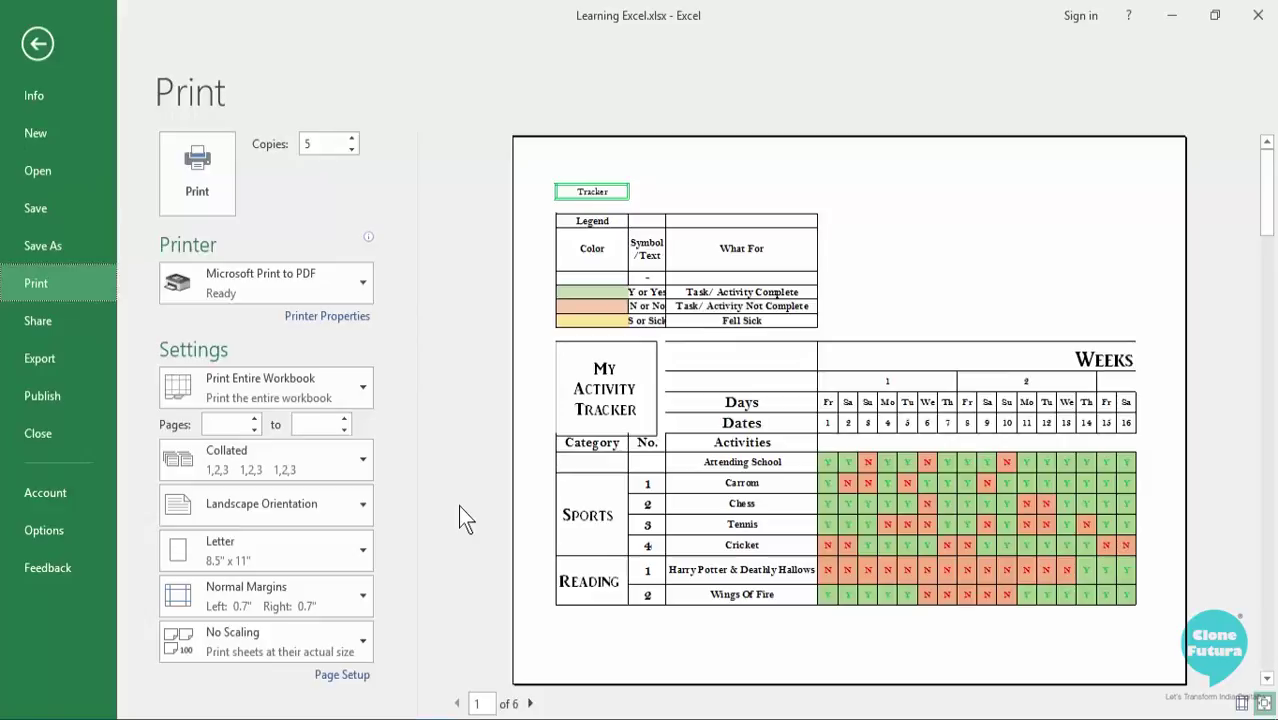
Keep Landscape orientation, Letter paper size and Normal Margins for the printout.
{"action": "left_click", "coordinate": [280, 491]}
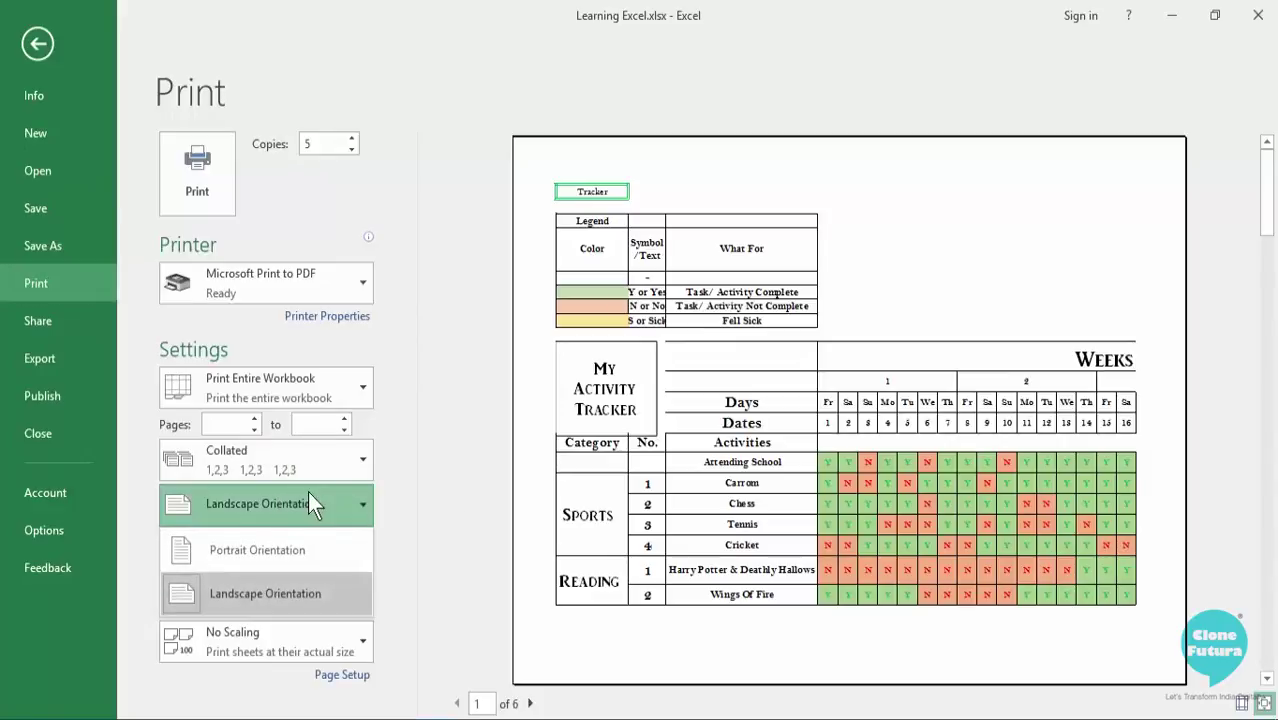
{"action": "left_click", "coordinate": [309, 491]}
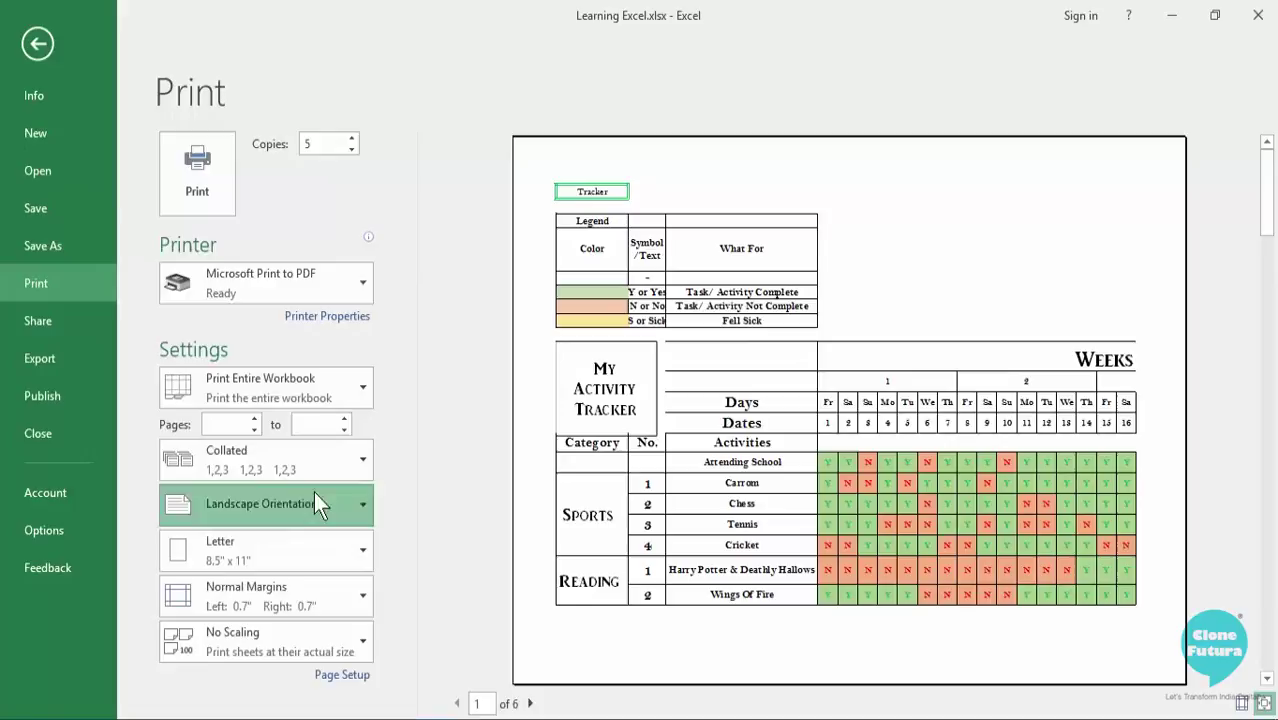
{"action": "left_click", "coordinate": [308, 548]}
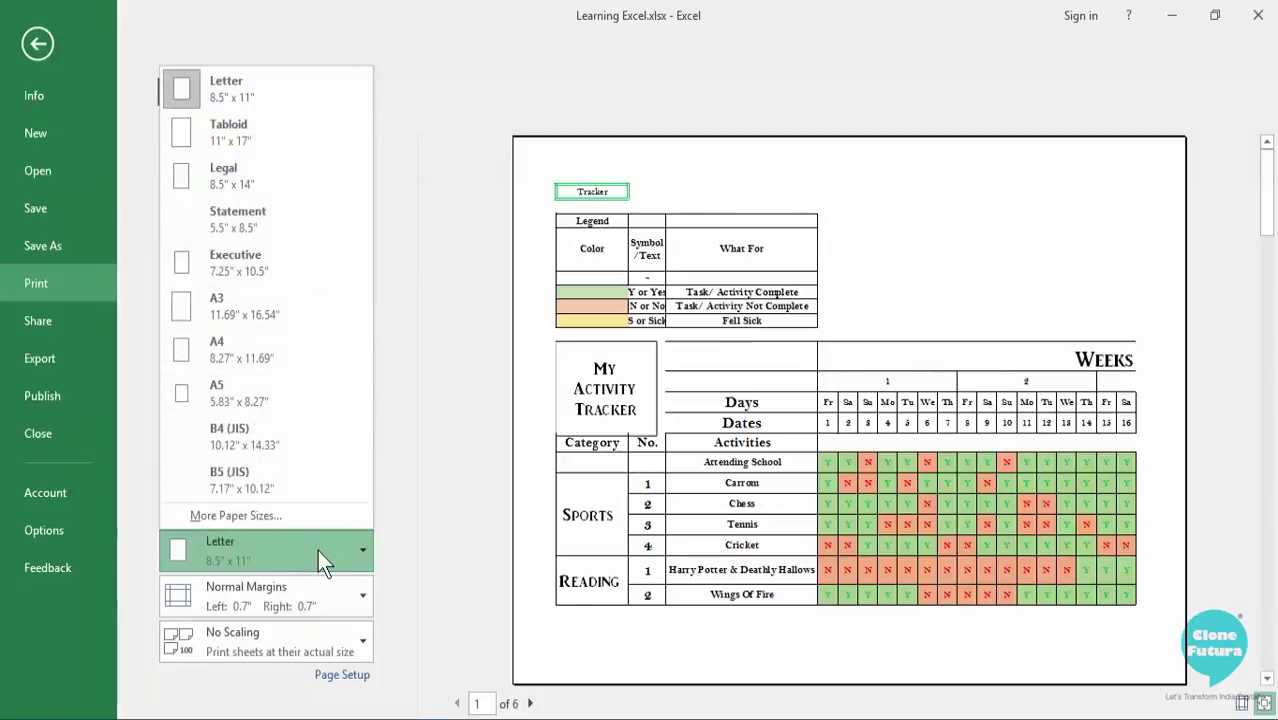
{"action": "left_click", "coordinate": [318, 550]}
{"action": "left_click", "coordinate": [307, 590]}
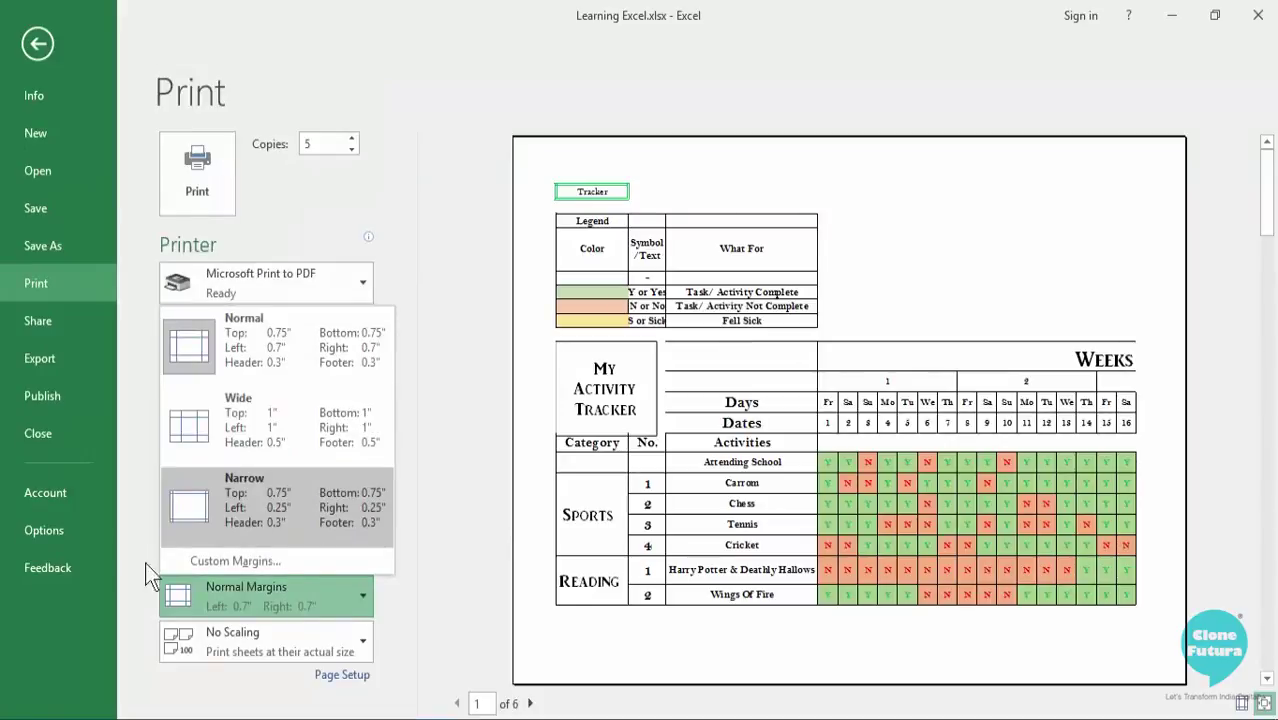
{"action": "left_click", "coordinate": [346, 615]}
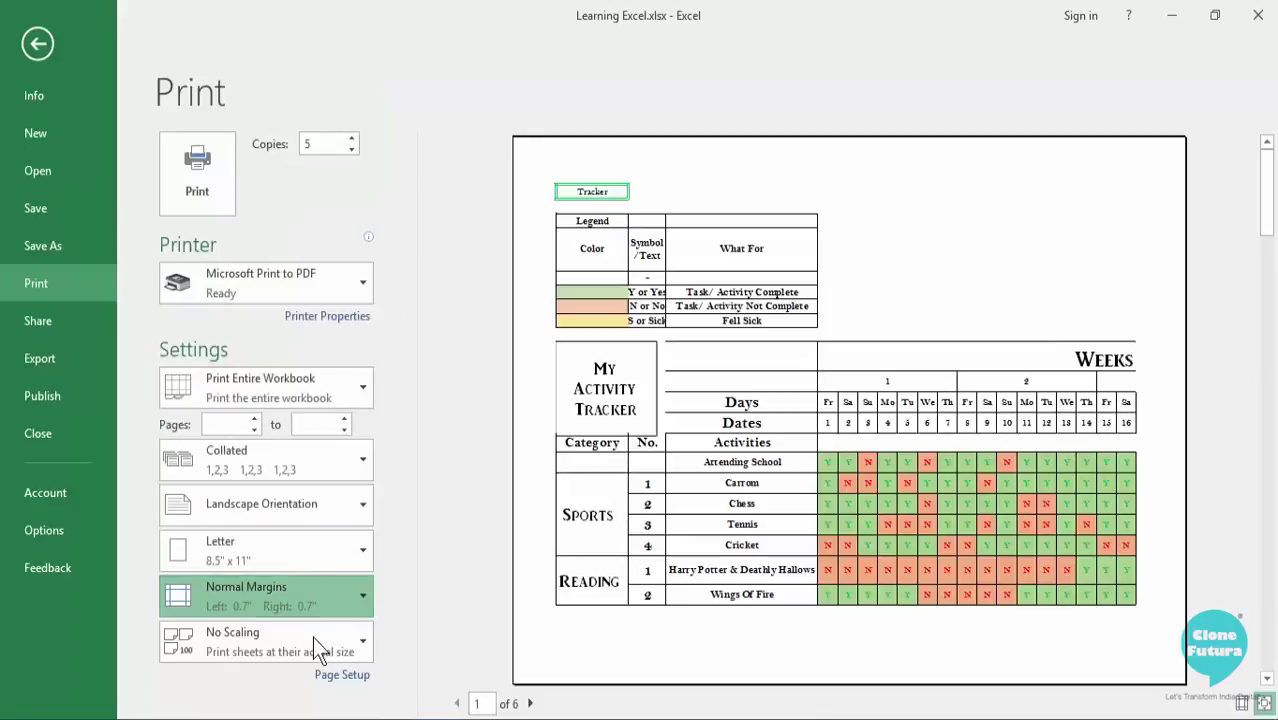
{"action": "left_click", "coordinate": [313, 637]}
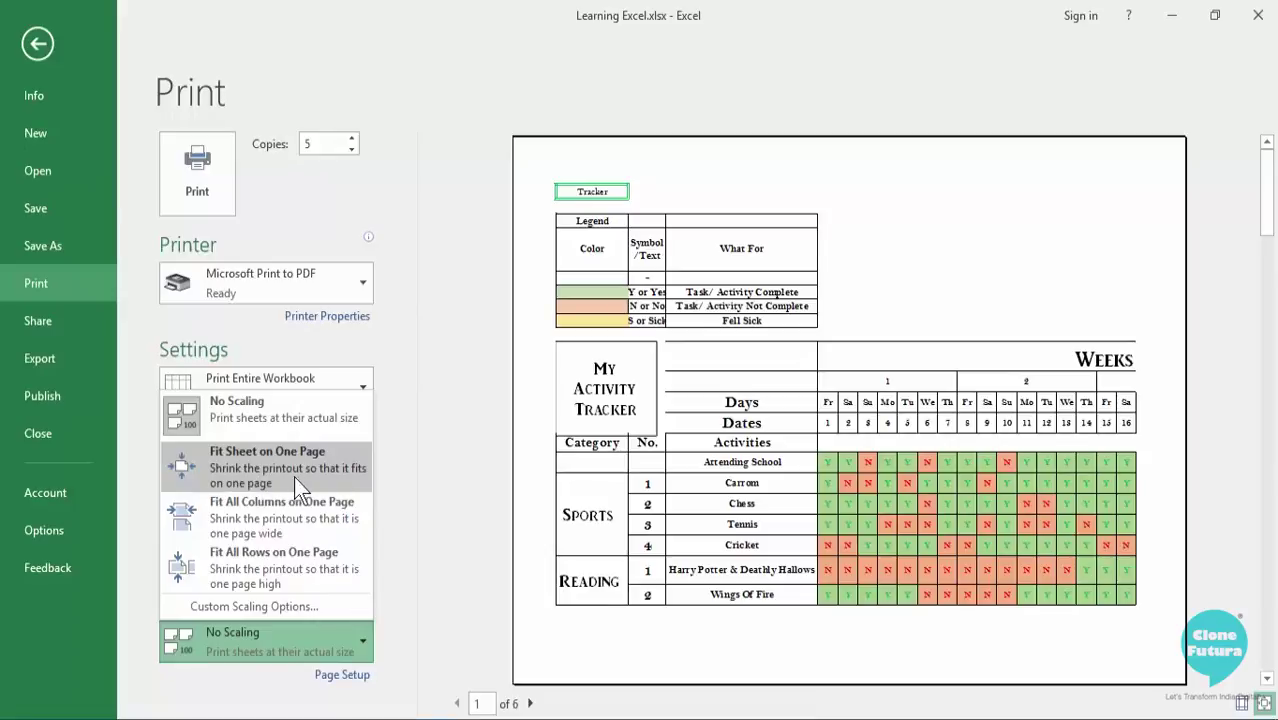
Try Fit Sheet on One Page and Fit All Columns, then settle on Fit All Rows on One Page.
{"action": "key", "text": "Escape"}
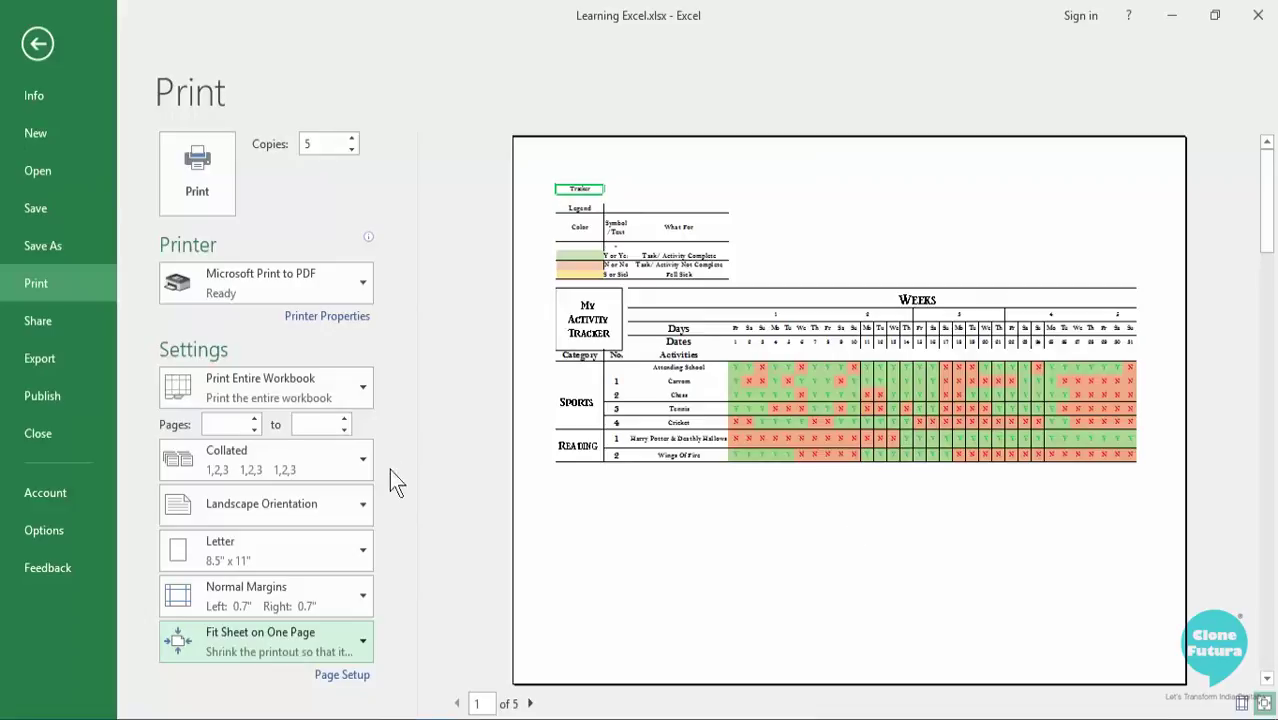
{"action": "left_click", "coordinate": [329, 636]}
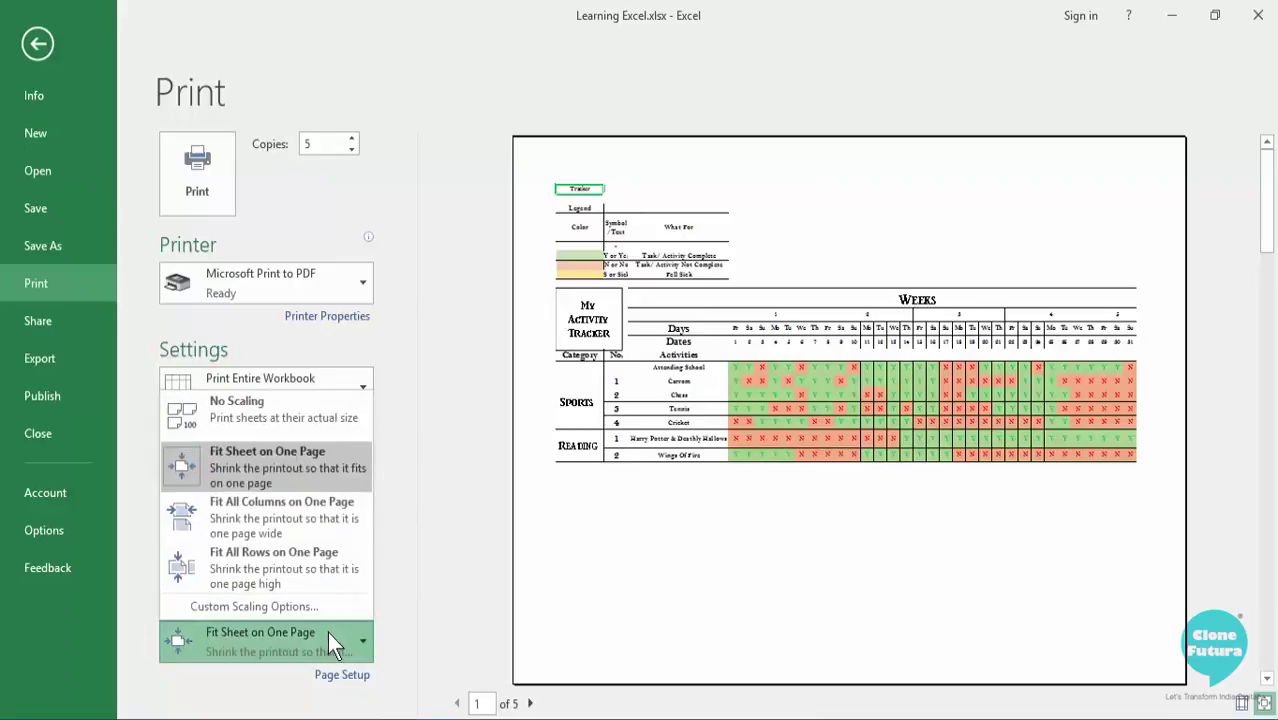
{"action": "left_click", "coordinate": [267, 516]}
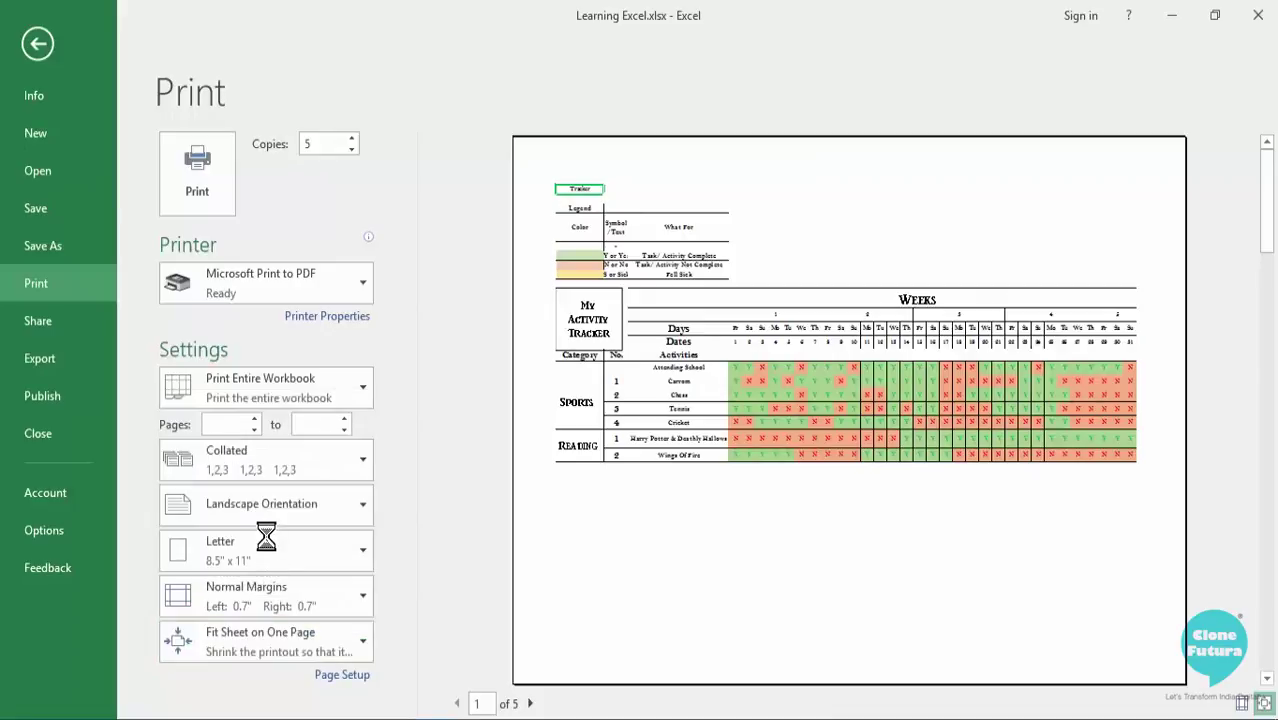
{"action": "left_click", "coordinate": [277, 648]}
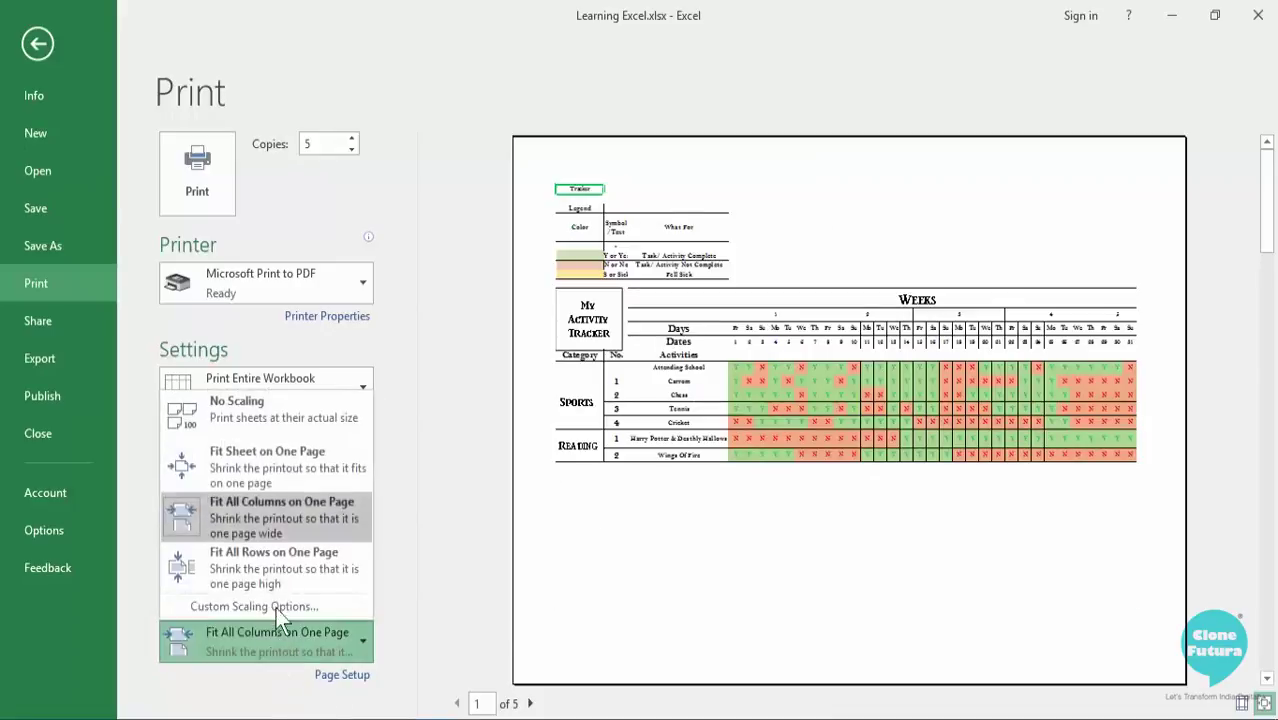
{"action": "key", "text": "Escape"}
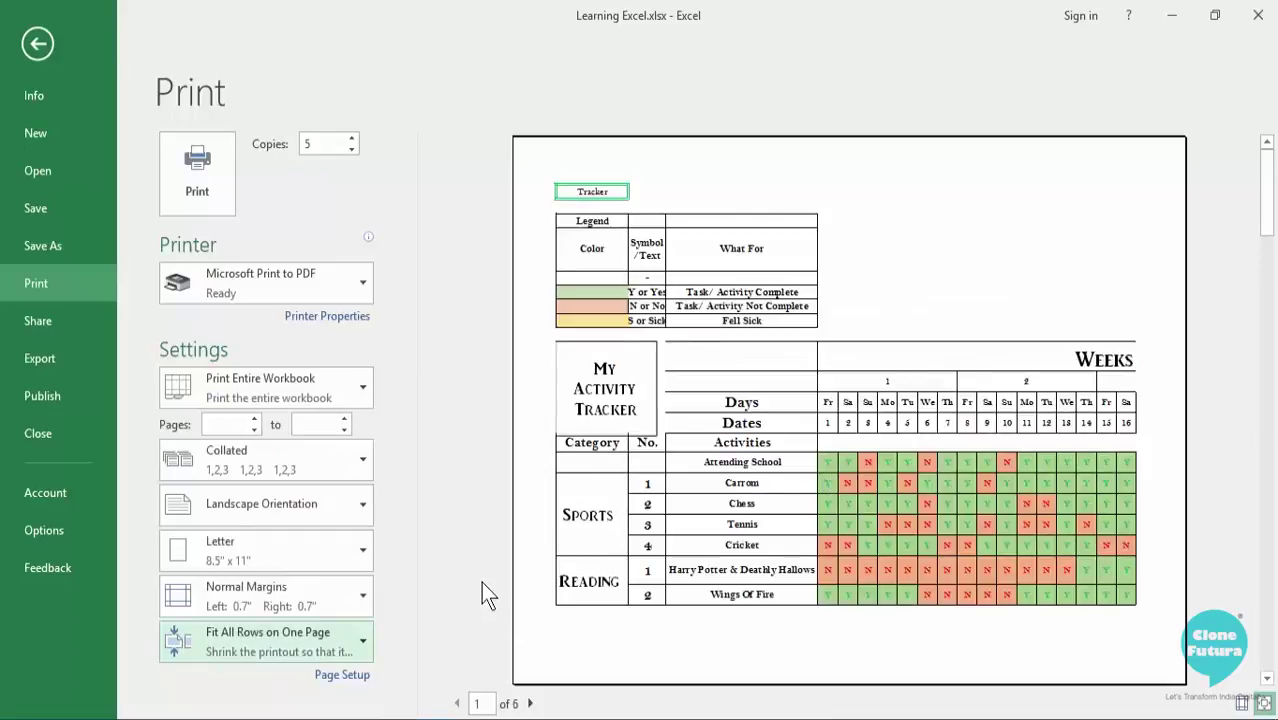
{"action": "left_click", "coordinate": [312, 644]}
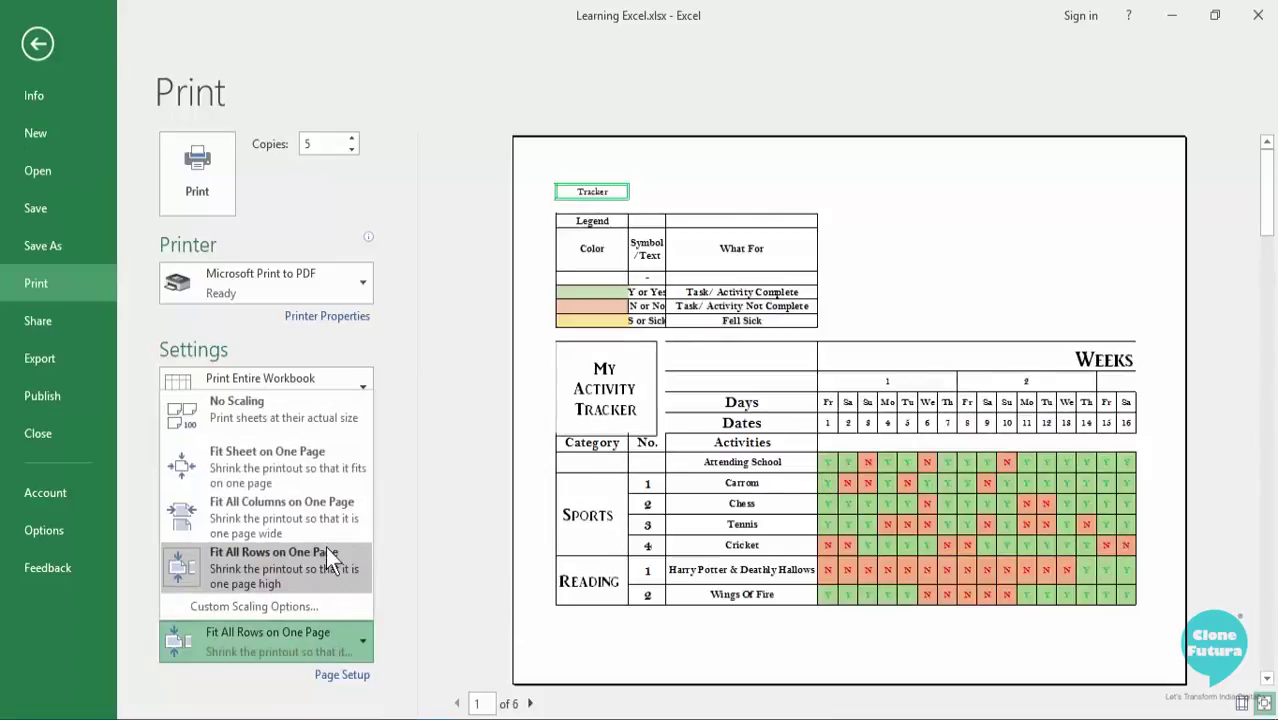
{"action": "left_click", "coordinate": [410, 575]}
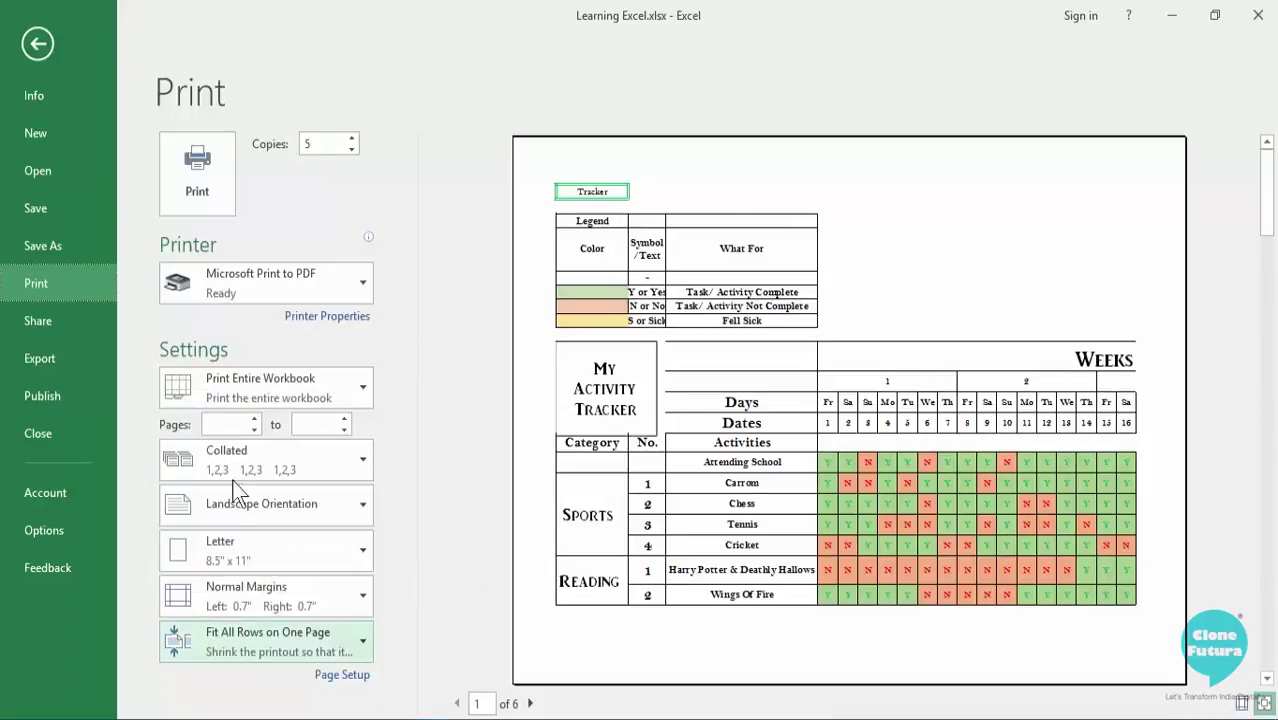